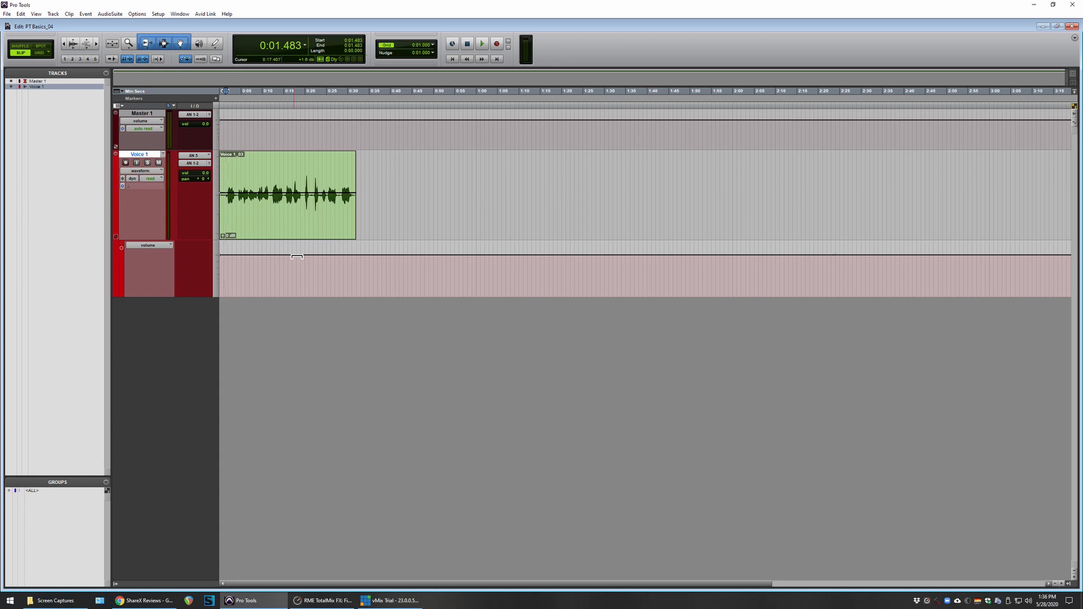
# - Open the Mix window, try lowering the Voice 1 volume fader, and reset it to 0.0
pyautogui.hotkey('ctrl', '=')
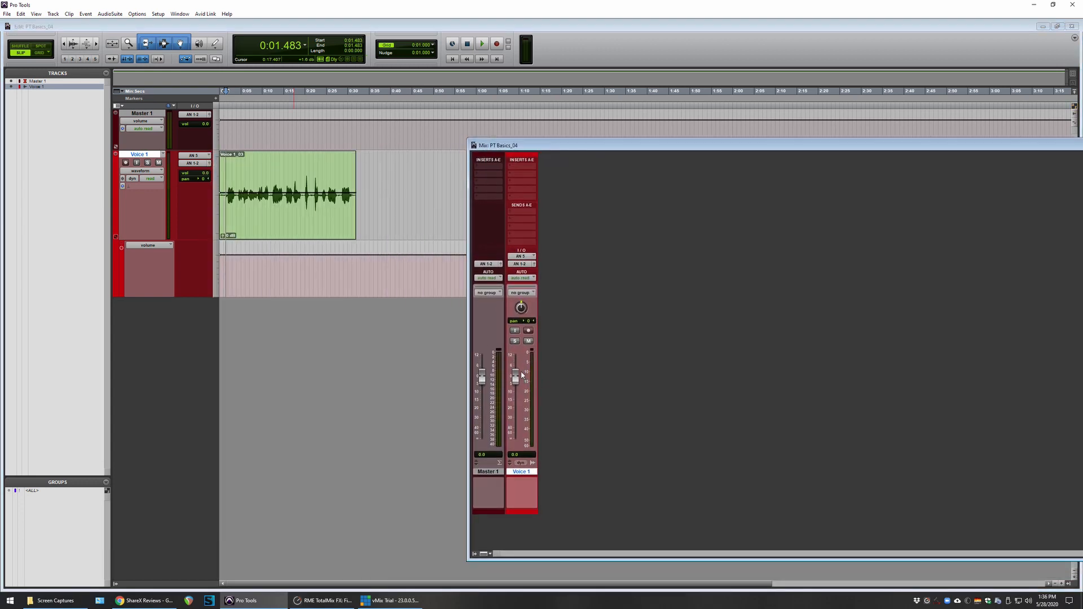
pyautogui.moveTo(518, 378); pyautogui.dragTo(519, 418)
pyautogui.keyDown('alt'); pyautogui.click(515, 427); pyautogui.keyUp('alt')
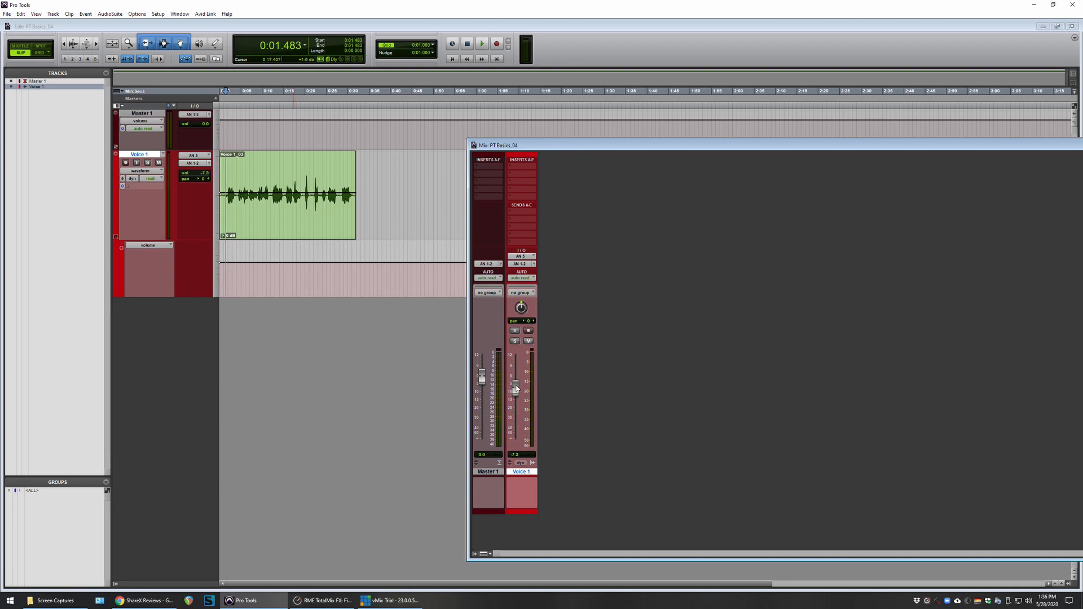
# - Narrow and reposition the Mix window over the timeline, and close it
pyautogui.moveTo(468, 218); pyautogui.dragTo(602, 218)
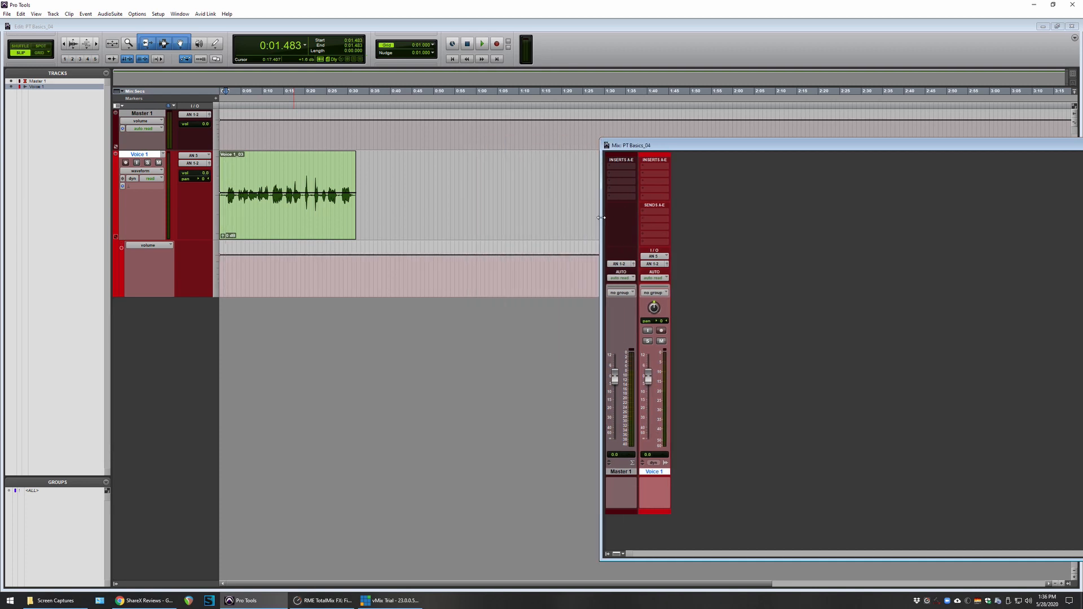
pyautogui.moveTo(716, 146); pyautogui.dragTo(479, 136)
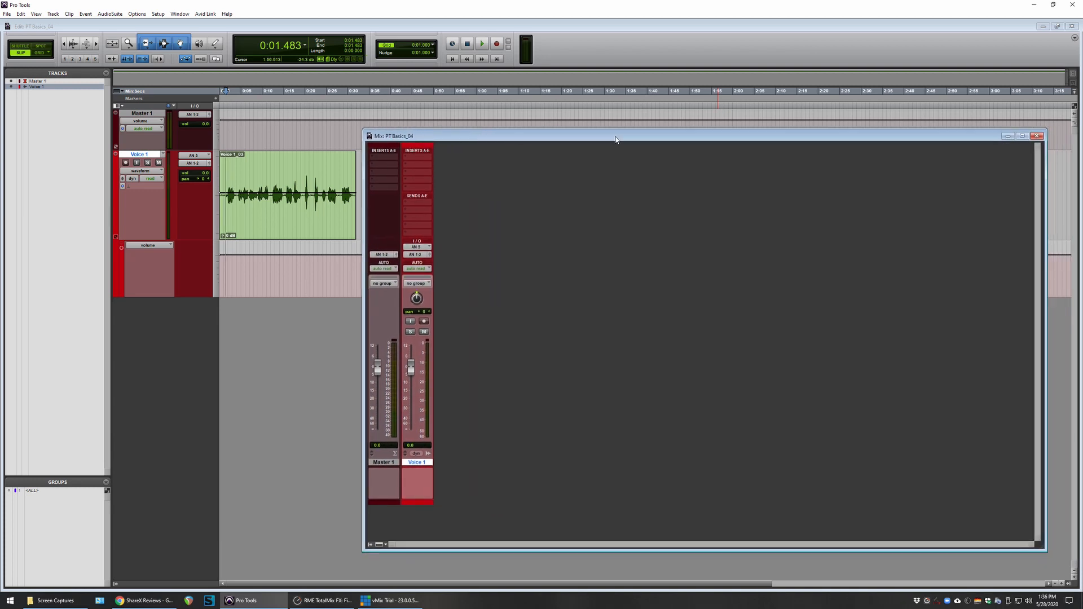
pyautogui.click(1038, 137)
# - Switch the clip gain line display off and back on for the Voice 1 clip
pyautogui.click(67, 17)
pyautogui.moveTo(53, 13)
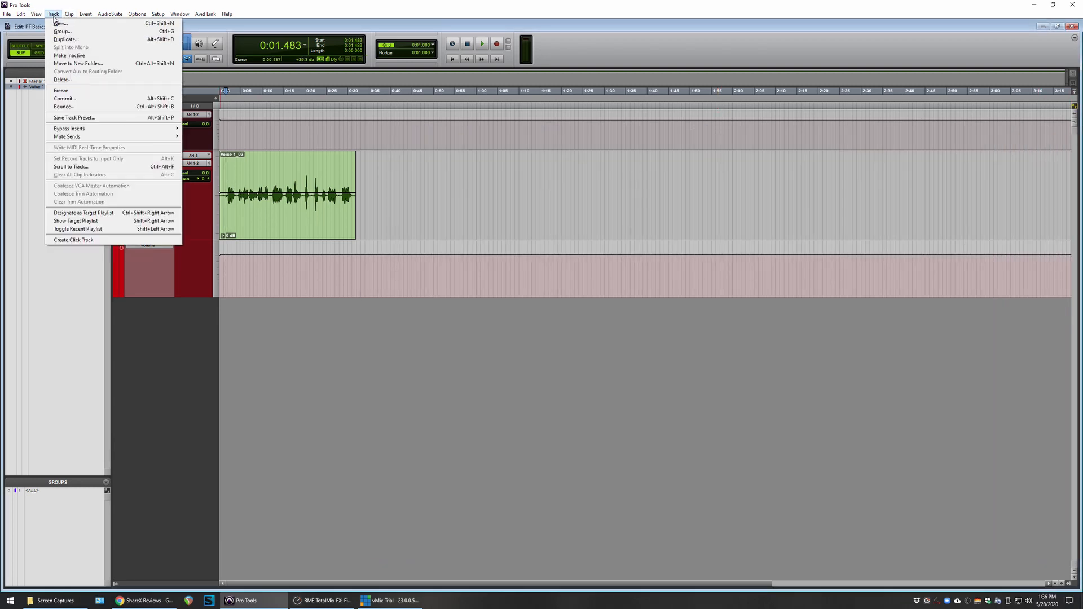
pyautogui.click(263, 228)
pyautogui.click(35, 13)
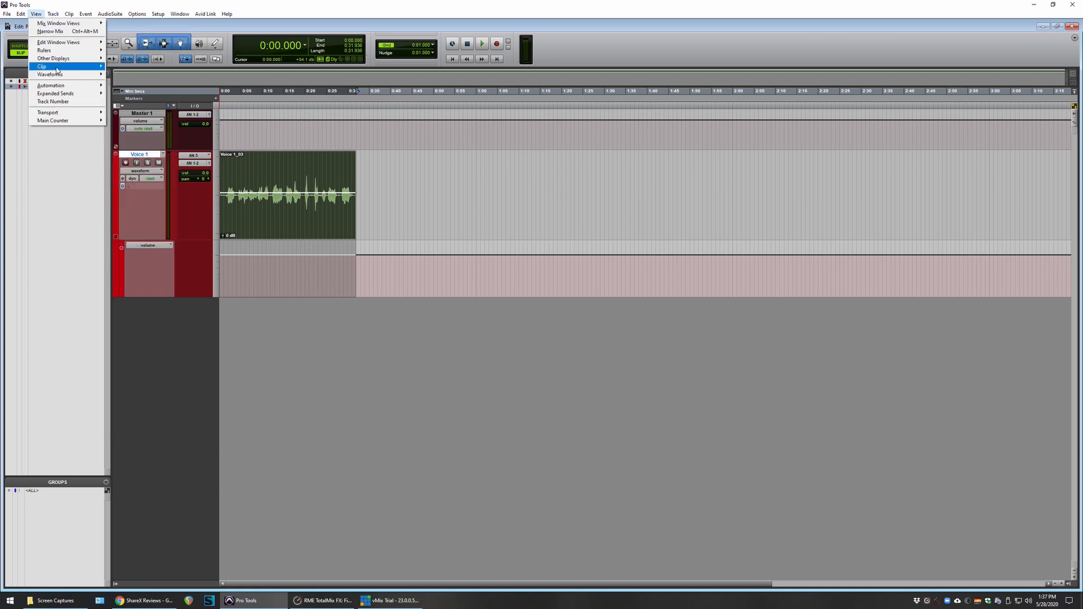
pyautogui.moveTo(56, 70)
pyautogui.click(134, 145)
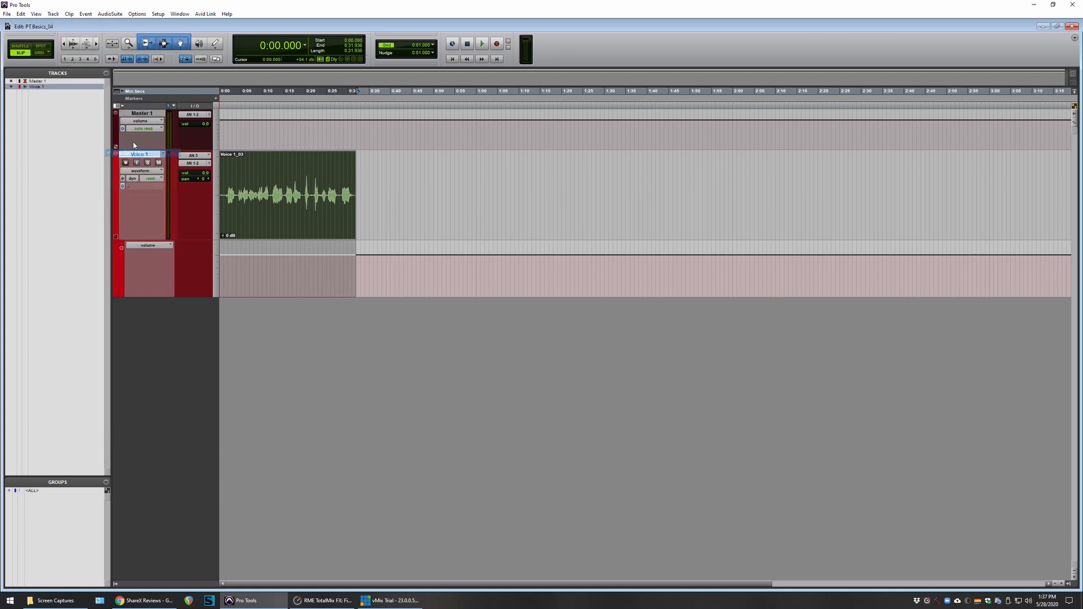
pyautogui.click(42, 13)
pyautogui.moveTo(62, 66)
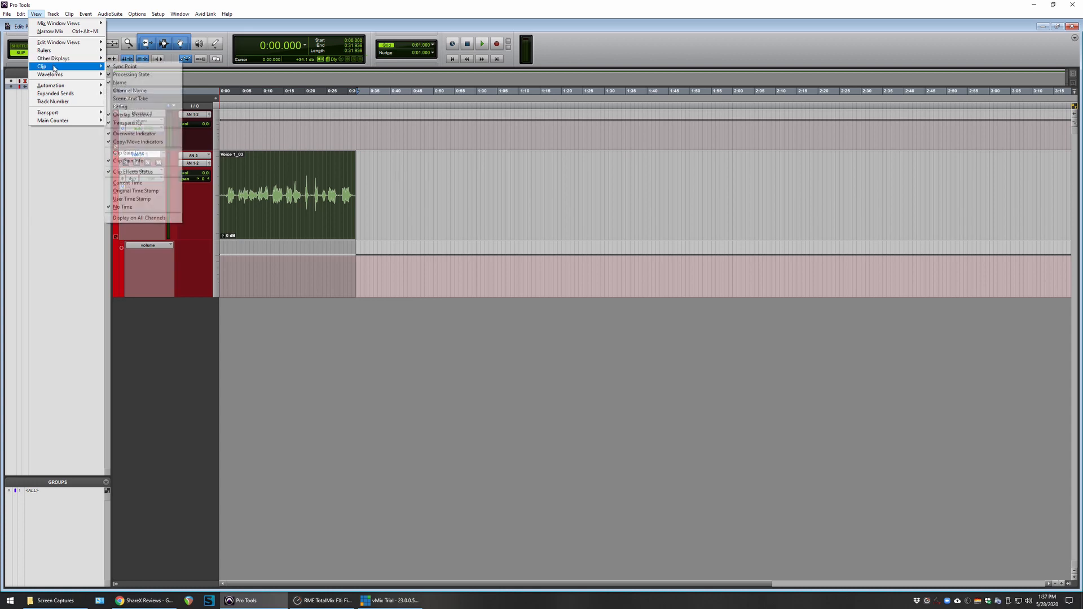
pyautogui.click(128, 152)
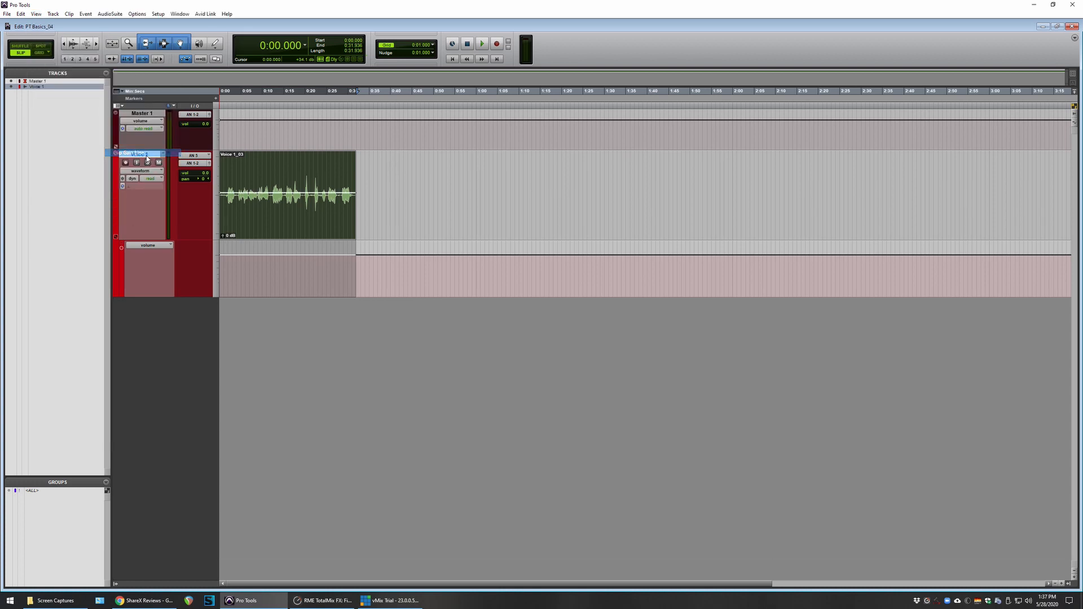
# - Try lowering the clip gain of the whole Voice 1 clip with its gain line
pyautogui.click(252, 186)
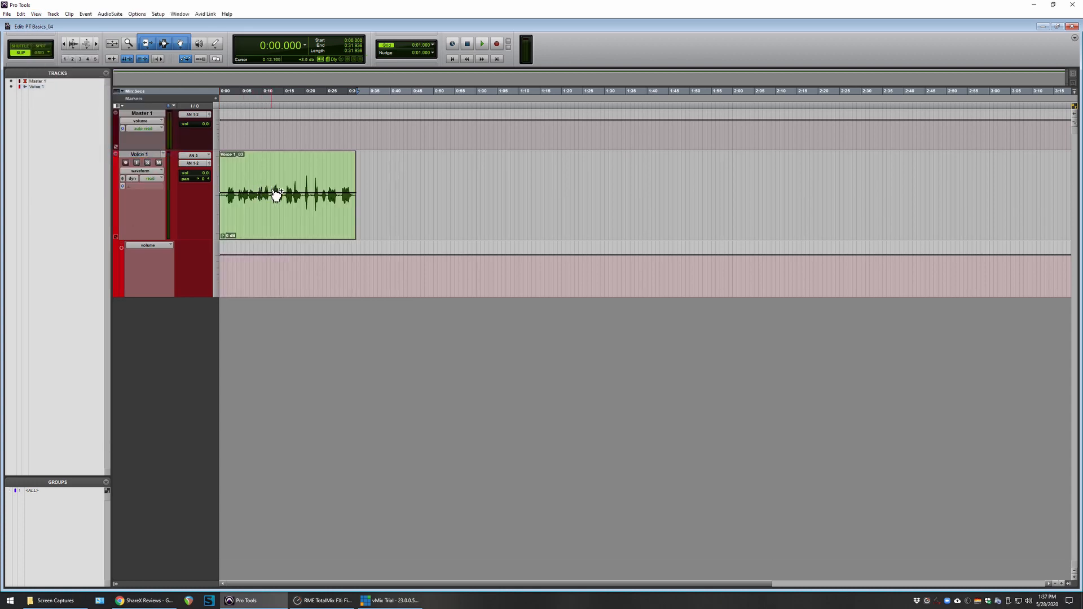
pyautogui.moveTo(284, 198); pyautogui.dragTo(283, 217)
pyautogui.click(305, 167)
# - Lower the clip gain over the two loud peaks from about 0:20 to 0:23, and raise it on the quiet word around 0:24
pyautogui.hotkey('ctrl', ']')
pyautogui.hotkey('ctrl', ']')
pyautogui.moveTo(563, 174); pyautogui.dragTo(621, 183)
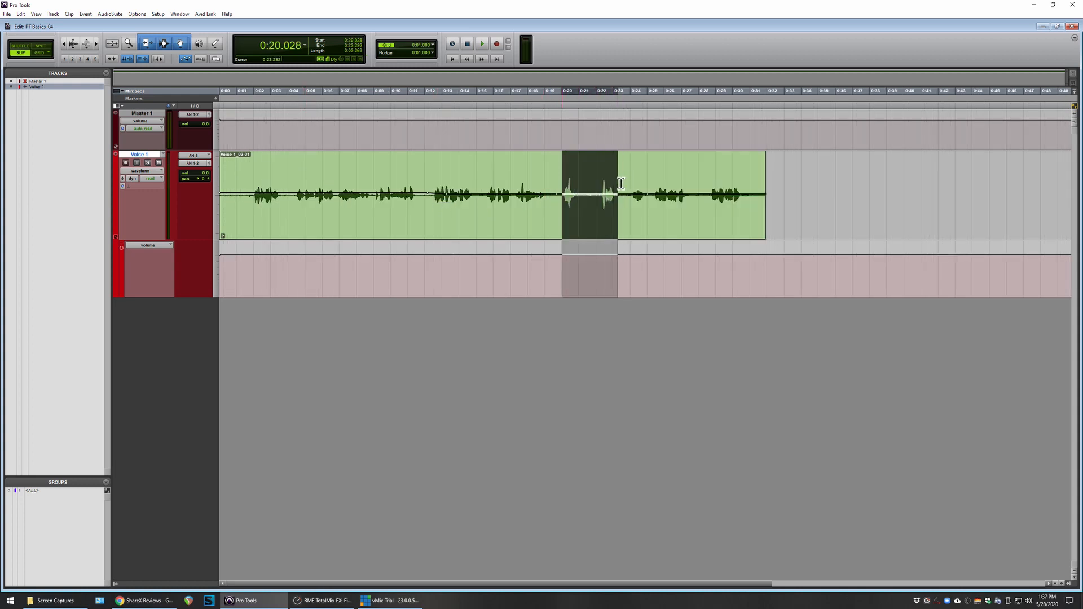
pyautogui.click(586, 205)
pyautogui.moveTo(629, 186); pyautogui.dragTo(646, 194)
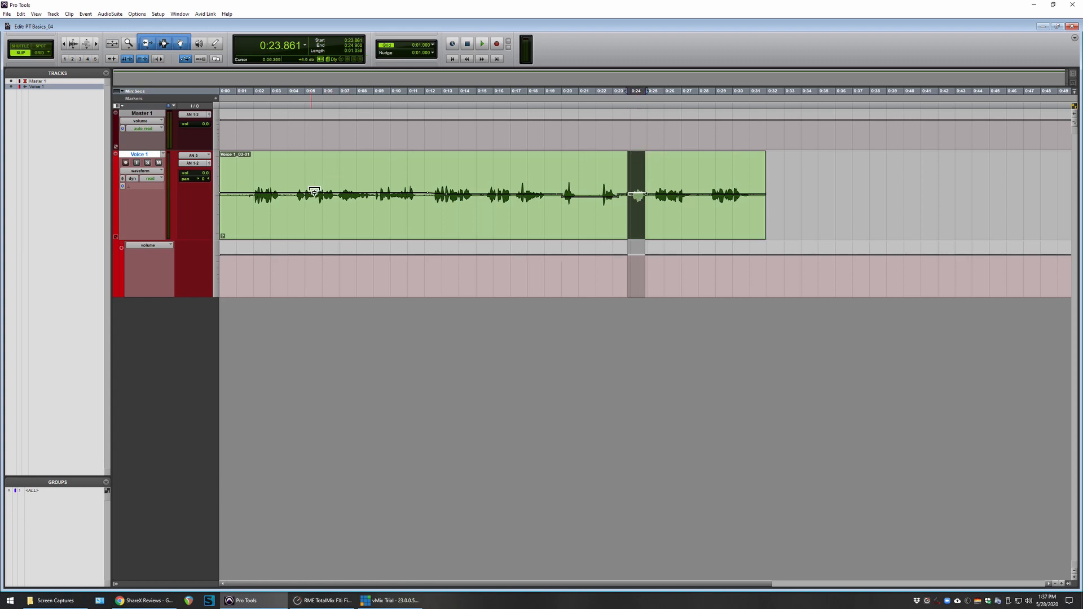
pyautogui.click(568, 178)
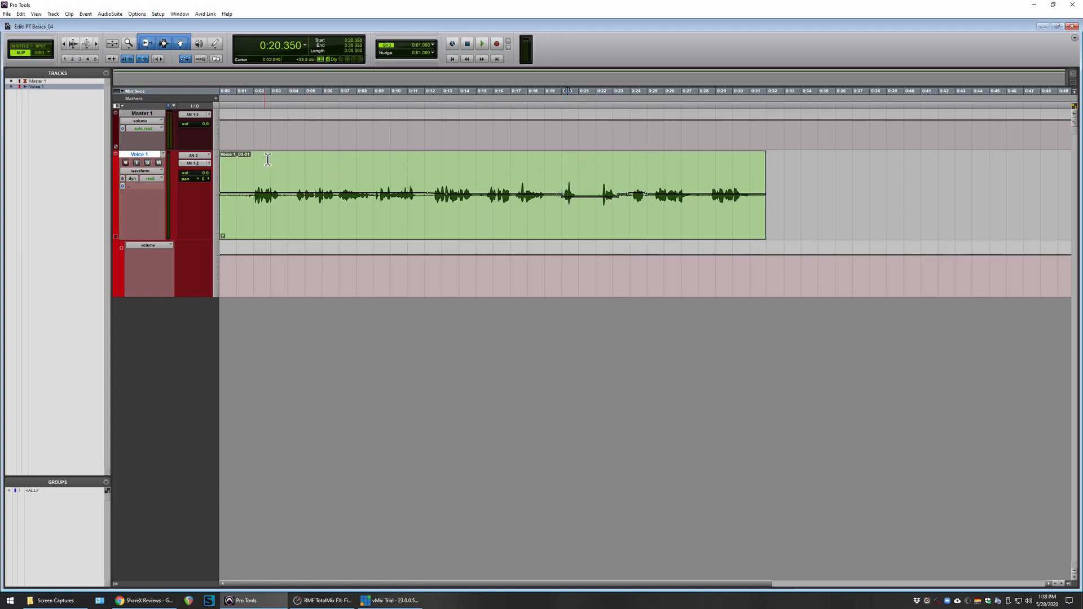
# - Play the Voice 1 clip from about 0:02 to listen for words that are too quiet
pyautogui.click(253, 178)
pyautogui.press('space')
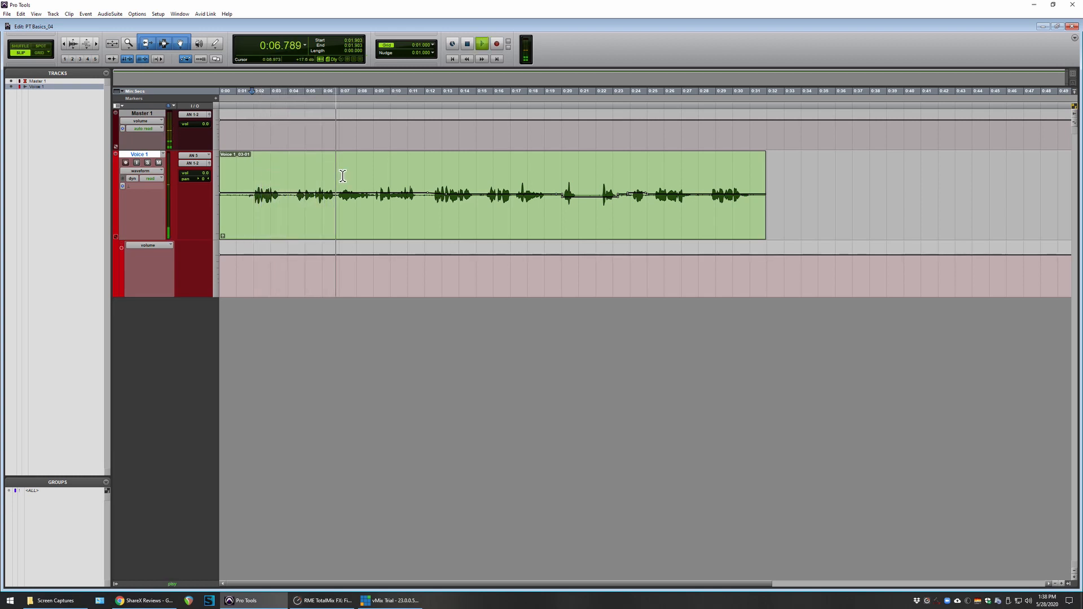
pyautogui.press('space')
# - Raise the clip gain of the short phrase from about 0:10 to 0:10.7 on Voice 1 and audition it
pyautogui.click(391, 180)
pyautogui.press('t')
pyautogui.press('t')
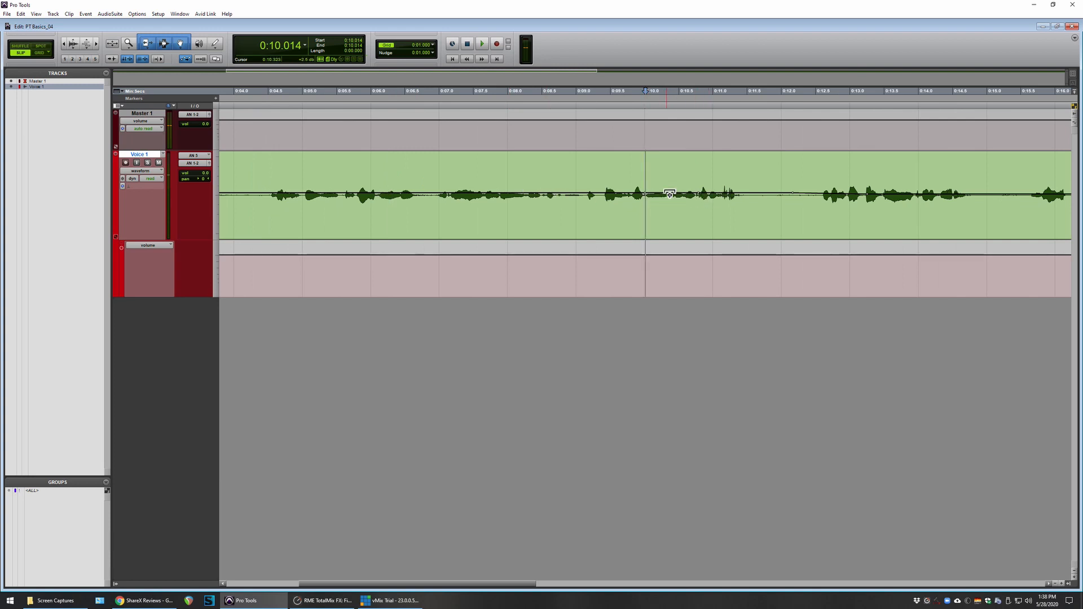
pyautogui.click(634, 169)
pyautogui.press('space')
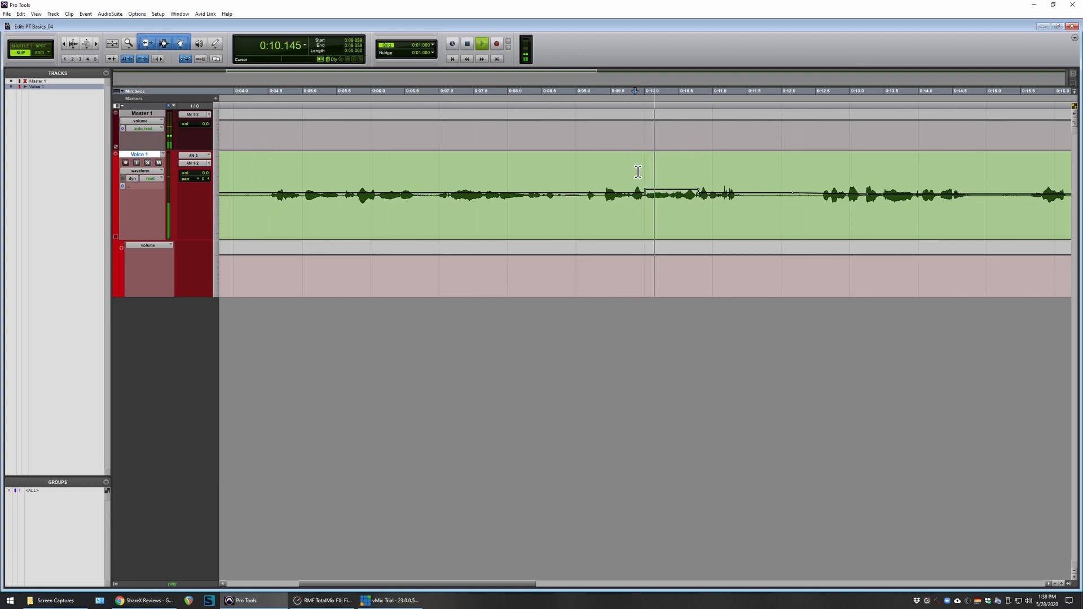
pyautogui.press('space')
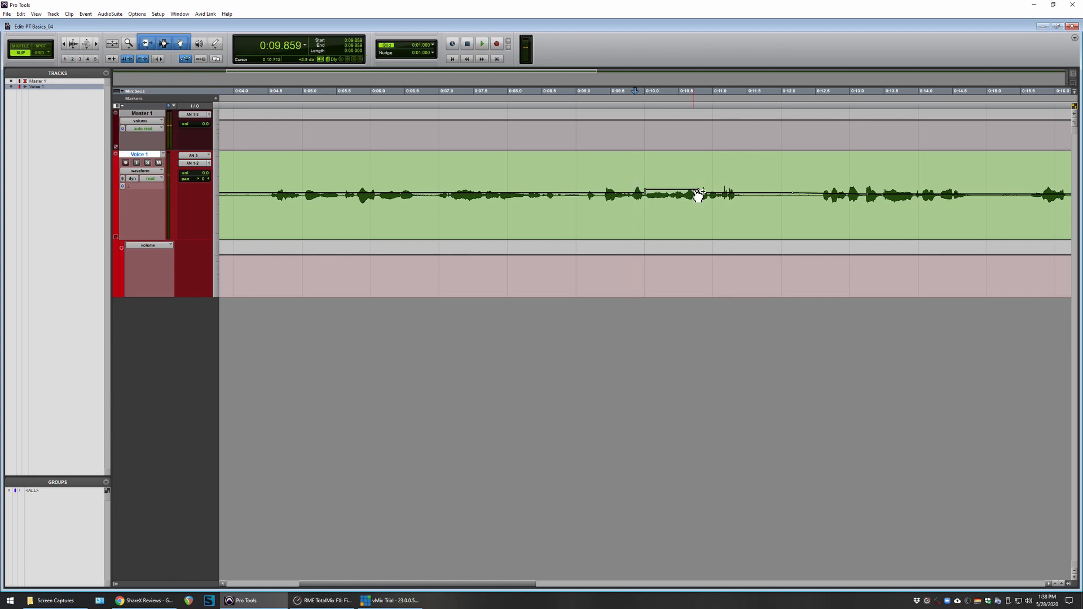
# - Shift the gain breakpoint at the end of the raised phrase slightly earlier, and play the section from about 0:10
pyautogui.click(646, 149)
pyautogui.press('space')
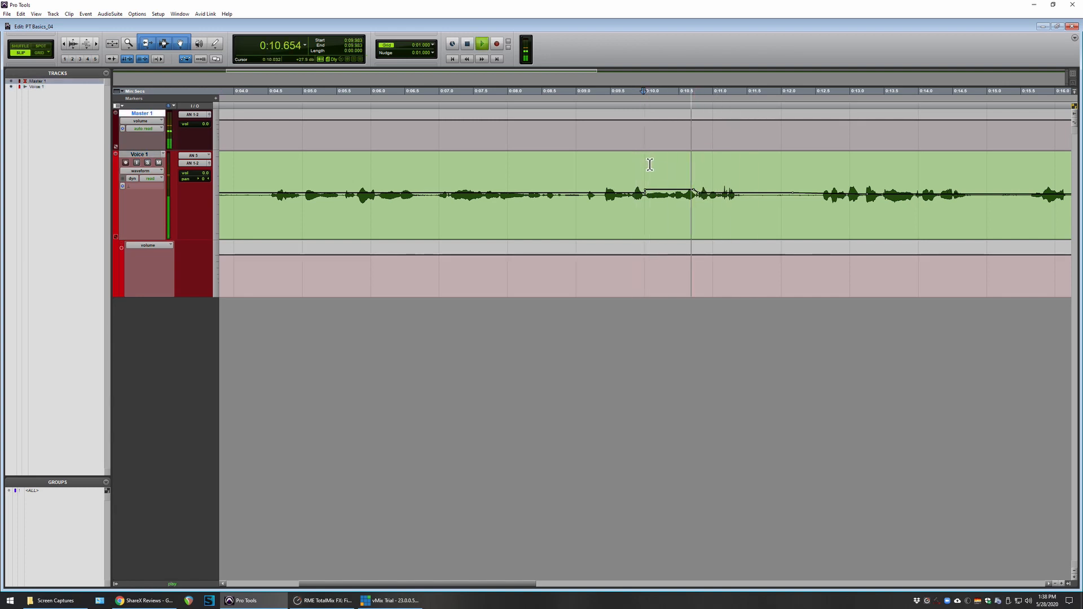
pyautogui.press('r')
pyautogui.press('r')
pyautogui.press('r')
pyautogui.press('space')
pyautogui.click(305, 186)
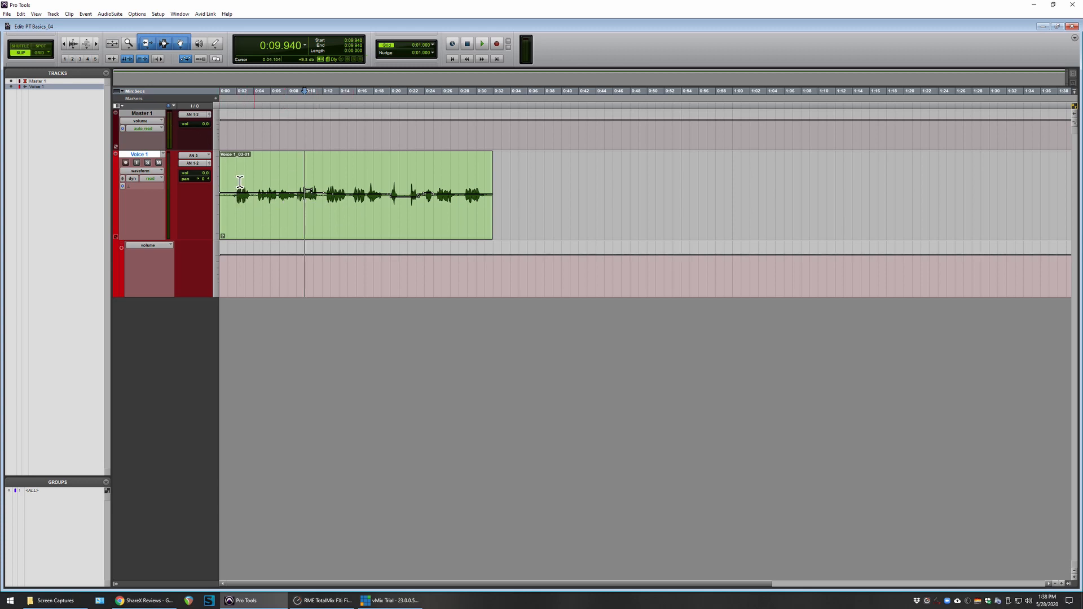
# - Show the Inserts A-E column for the tracks in the Edit window
pyautogui.click(117, 107)
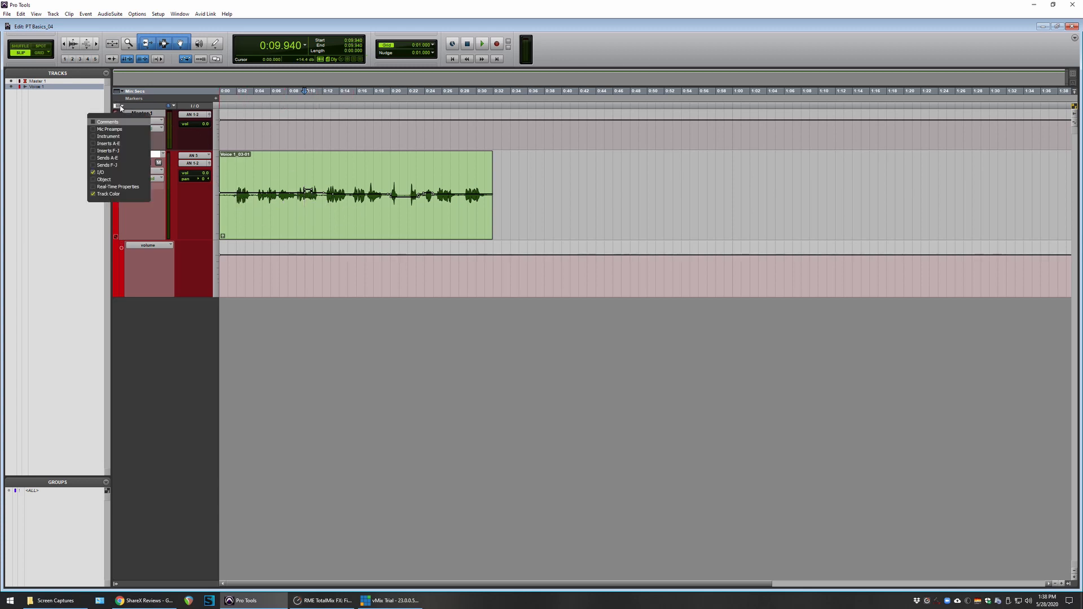
pyautogui.click(106, 144)
pyautogui.click(186, 307)
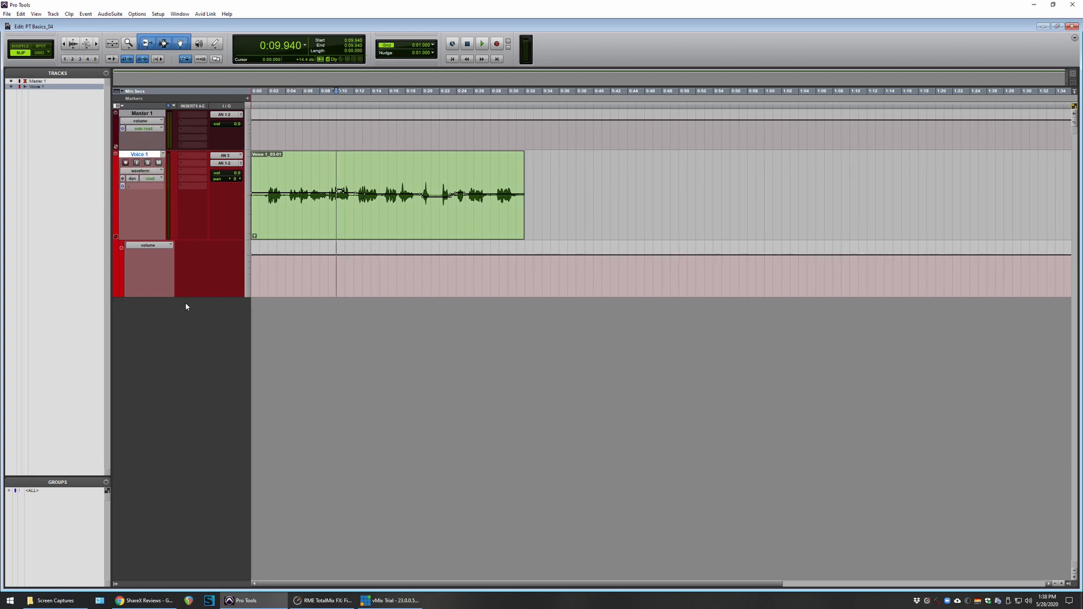
# - Insert the Youlean Loudness Meter 2 plug-in on the Master 1 track
pyautogui.click(187, 115)
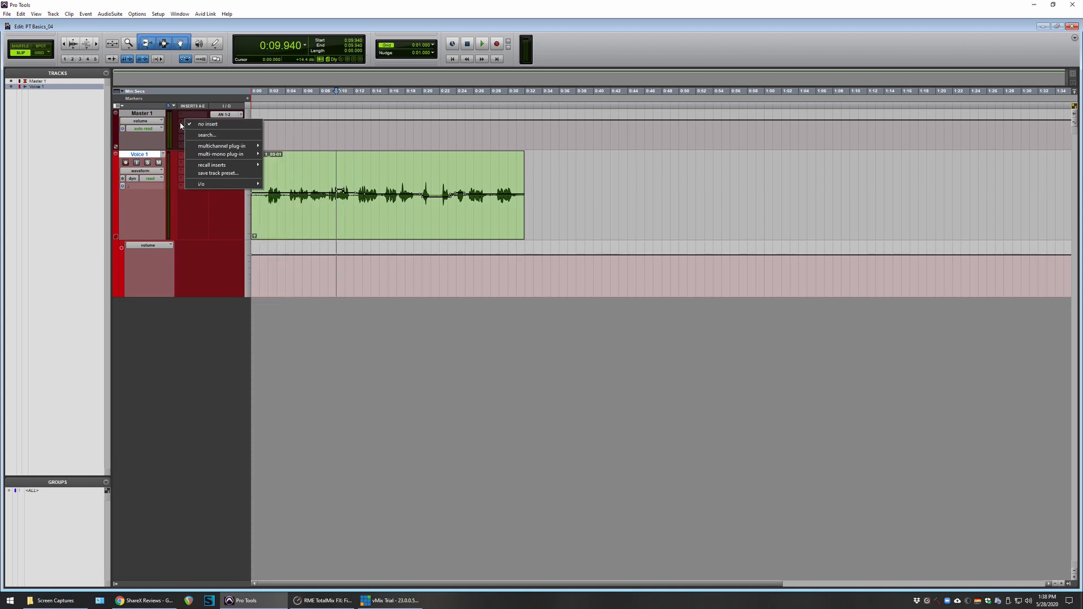
pyautogui.write('youlean')
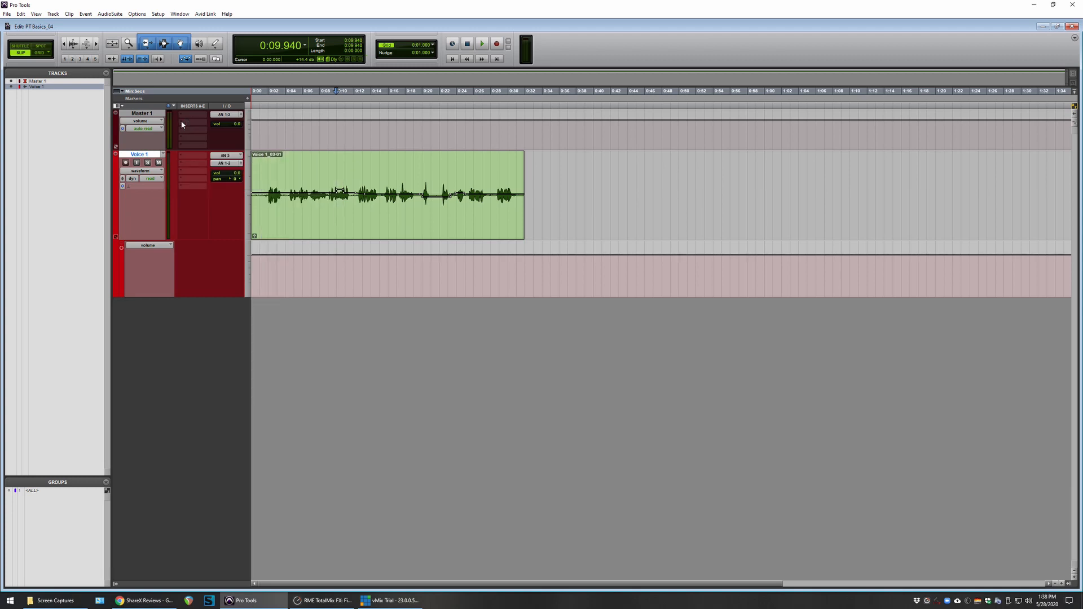
pyautogui.press('Down')
pyautogui.press('Return')
pyautogui.click(511, 299)
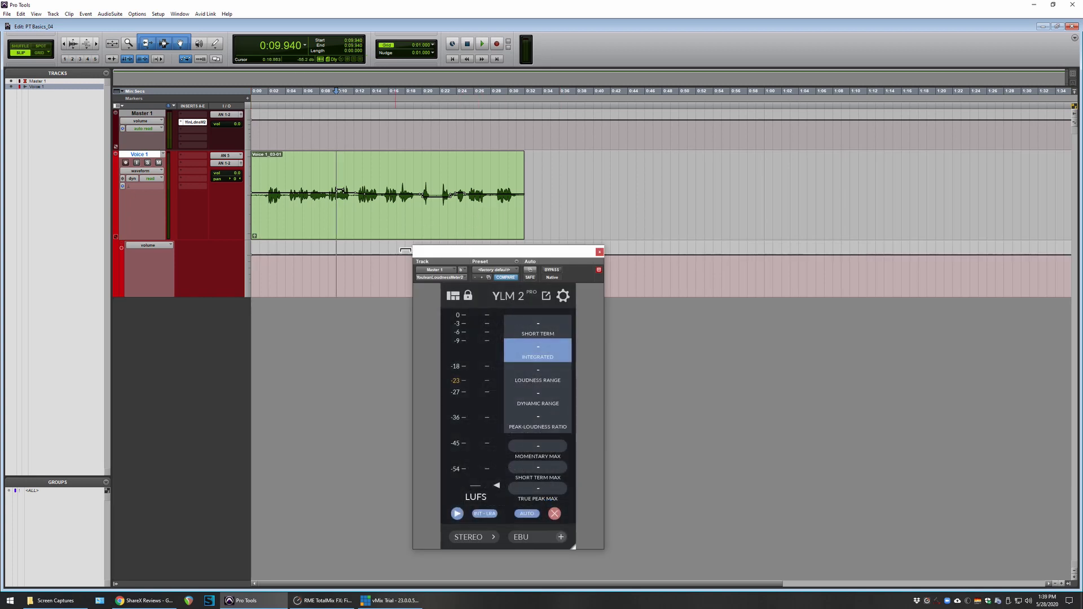
# - Set the loudness meter's standard to ITU-R BS.1770-4 and measure the voice clip by playing it from about 0:04
pyautogui.click(533, 539)
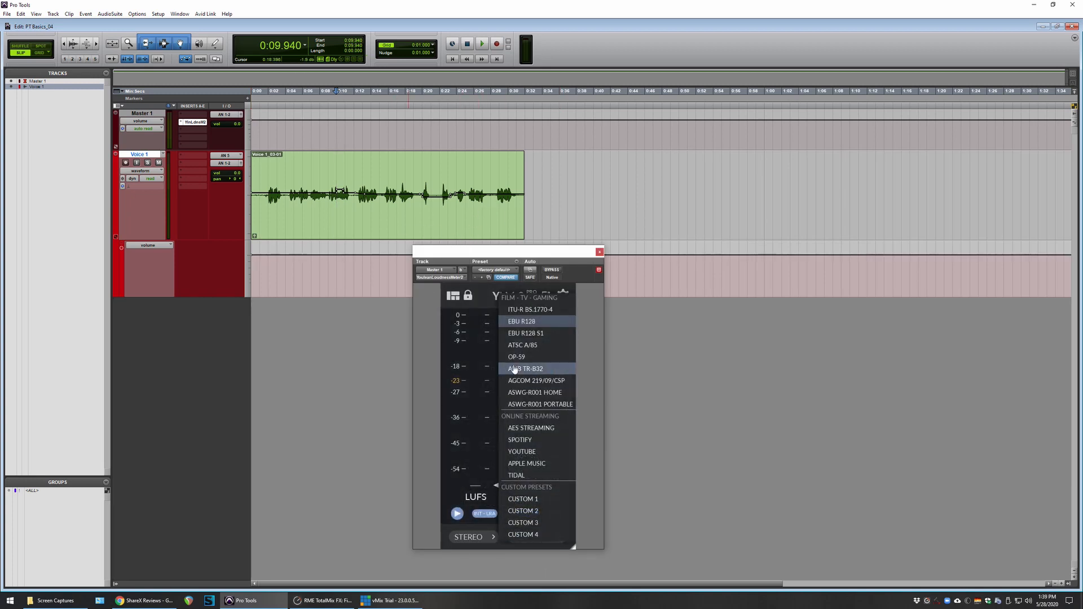
pyautogui.click(535, 312)
pyautogui.moveTo(498, 257); pyautogui.dragTo(479, 278)
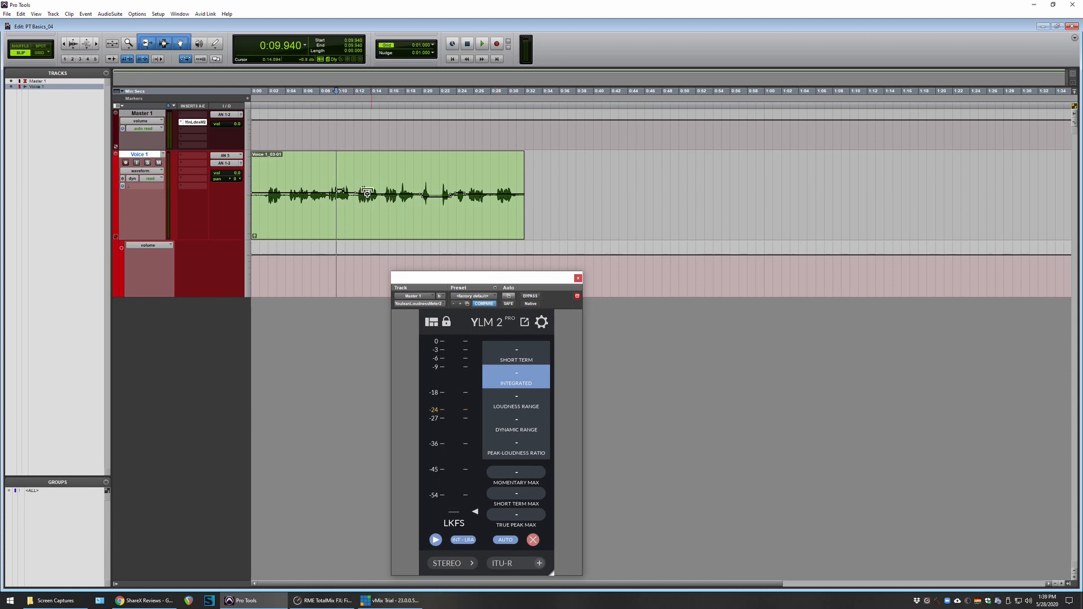
pyautogui.press('space')
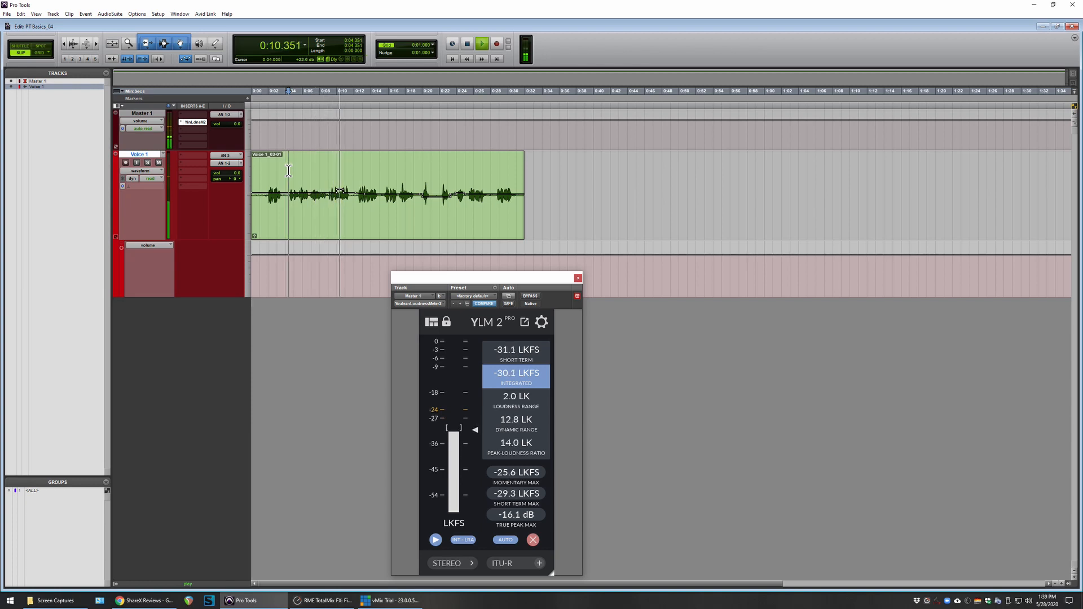
pyautogui.press('space')
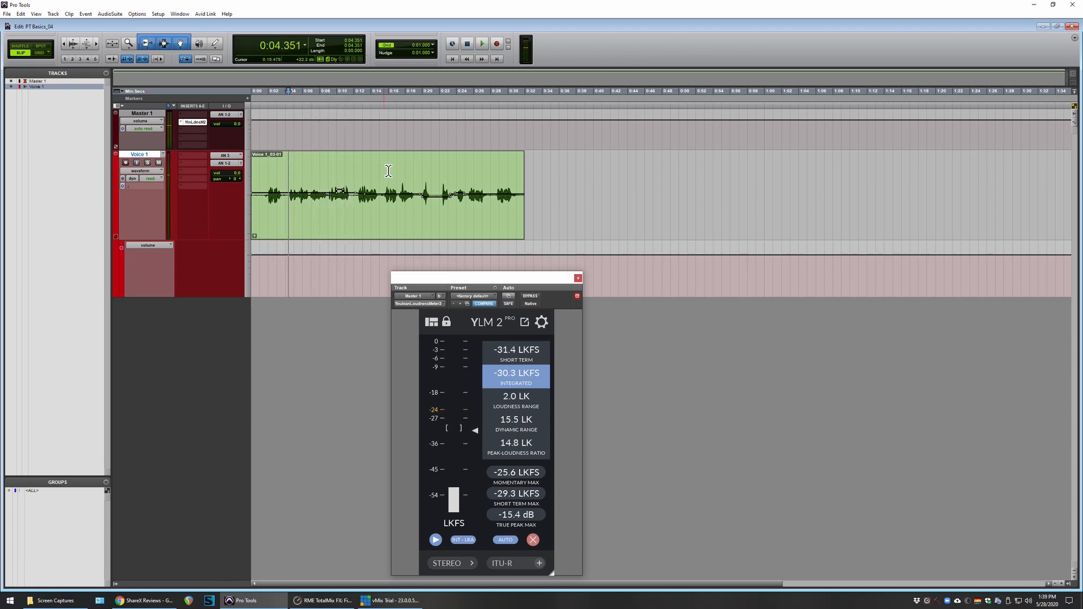
# - Select the whole Voice 1 clip, raise its clip gain, and measure its loudness by playing it from about 0:01
pyautogui.click(325, 196)
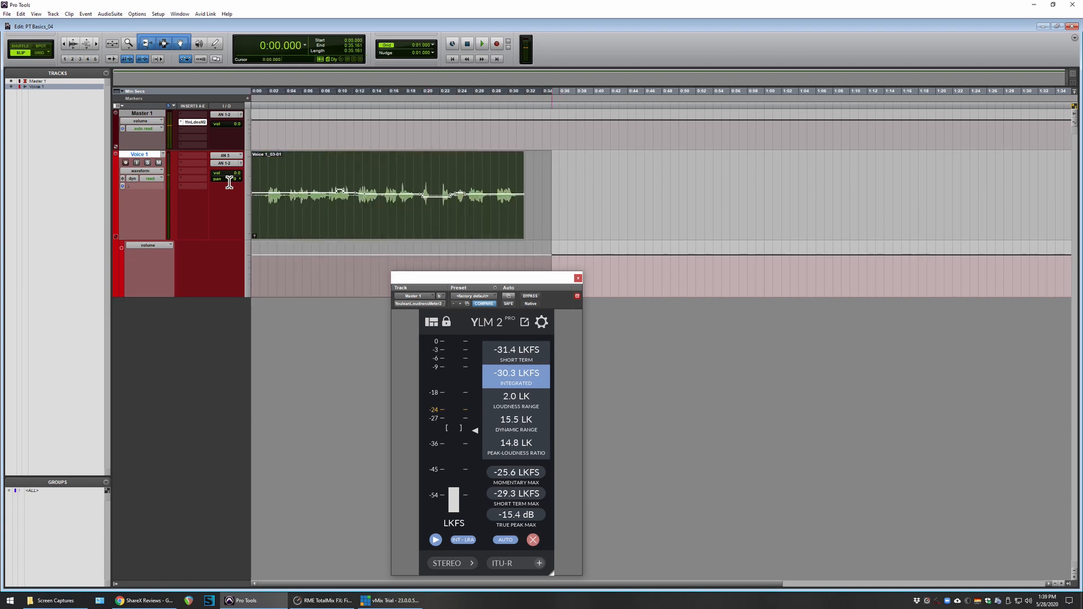
pyautogui.moveTo(325, 195); pyautogui.dragTo(326, 192)
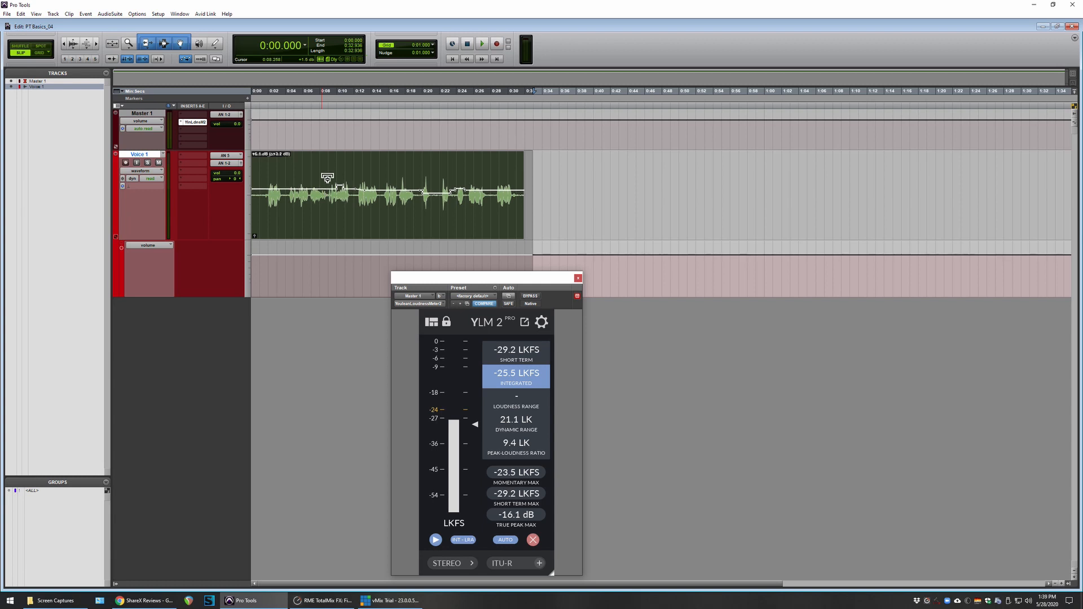
pyautogui.click(271, 174)
pyautogui.press('space')
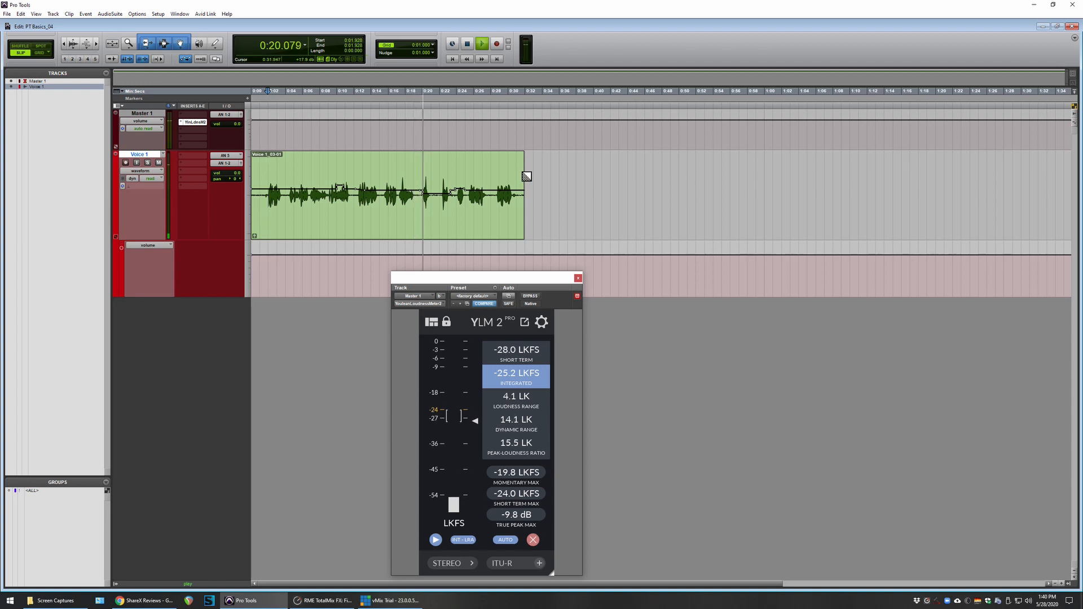
pyautogui.press('space')
# - Raise the whole Voice 1 clip's gain a little further, and measure its loudness again from about 0:08
pyautogui.moveTo(531, 177); pyautogui.dragTo(248, 181)
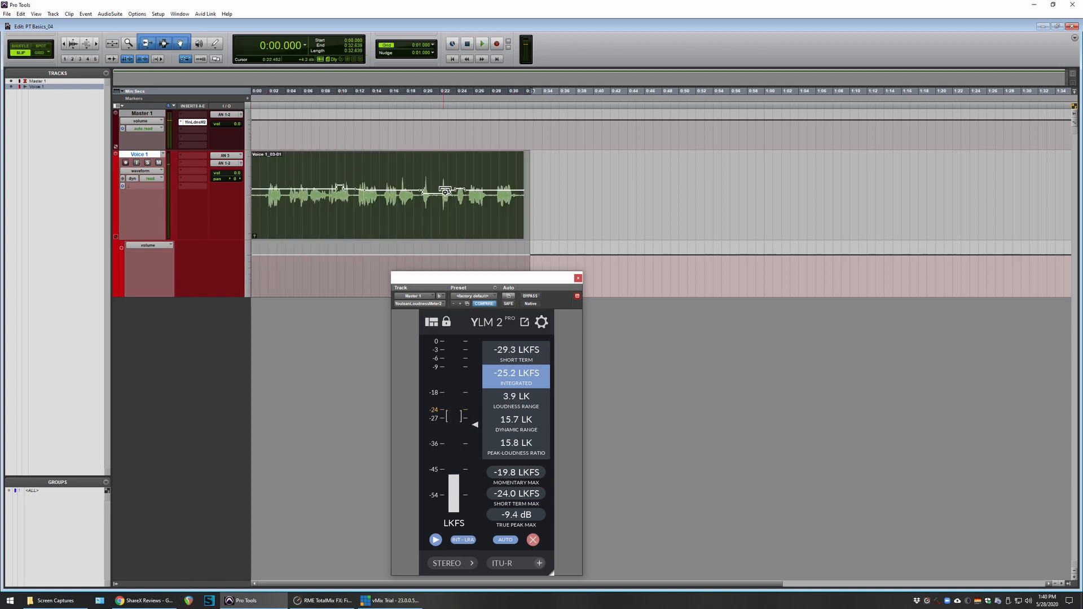
pyautogui.moveTo(396, 189); pyautogui.dragTo(403, 162)
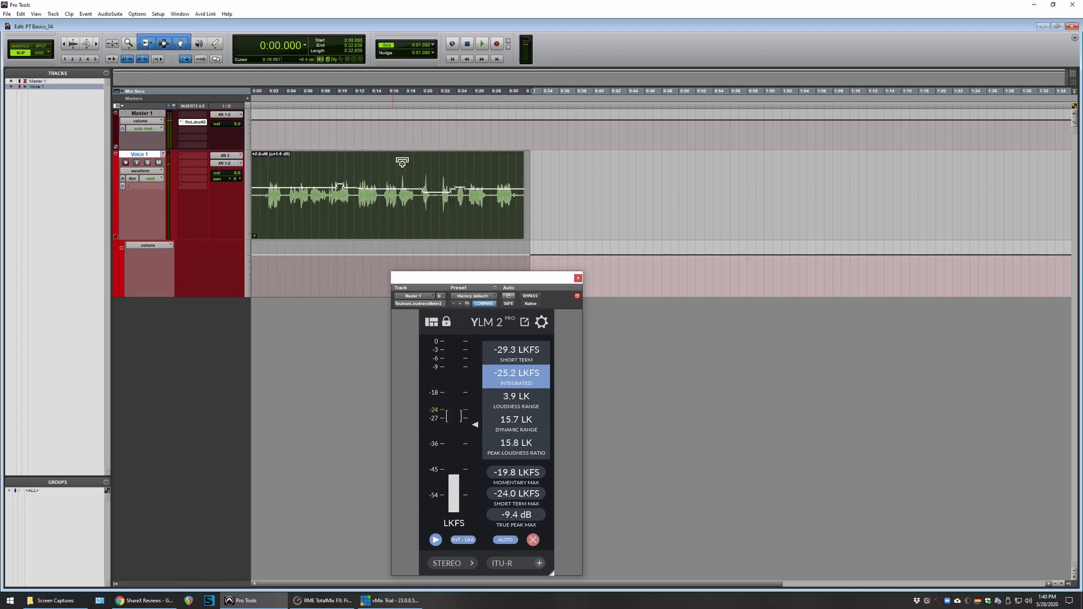
pyautogui.click(319, 169)
pyautogui.press('space')
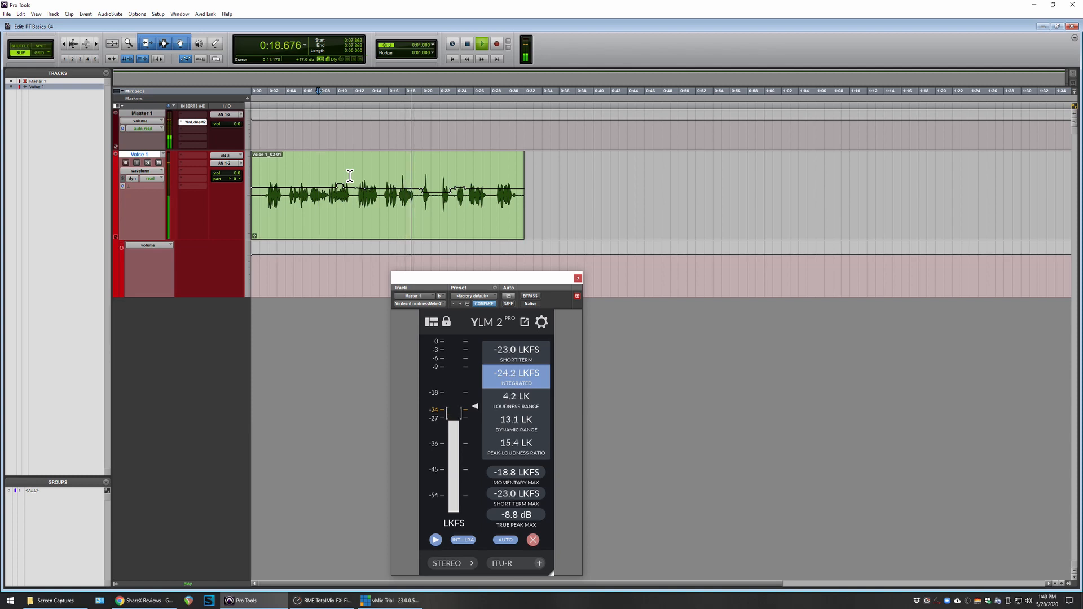
pyautogui.press('space')
# - Insert the Dyn3 Compressor/Limiter (mono) plug-in on the Voice 1 track
pyautogui.click(193, 173)
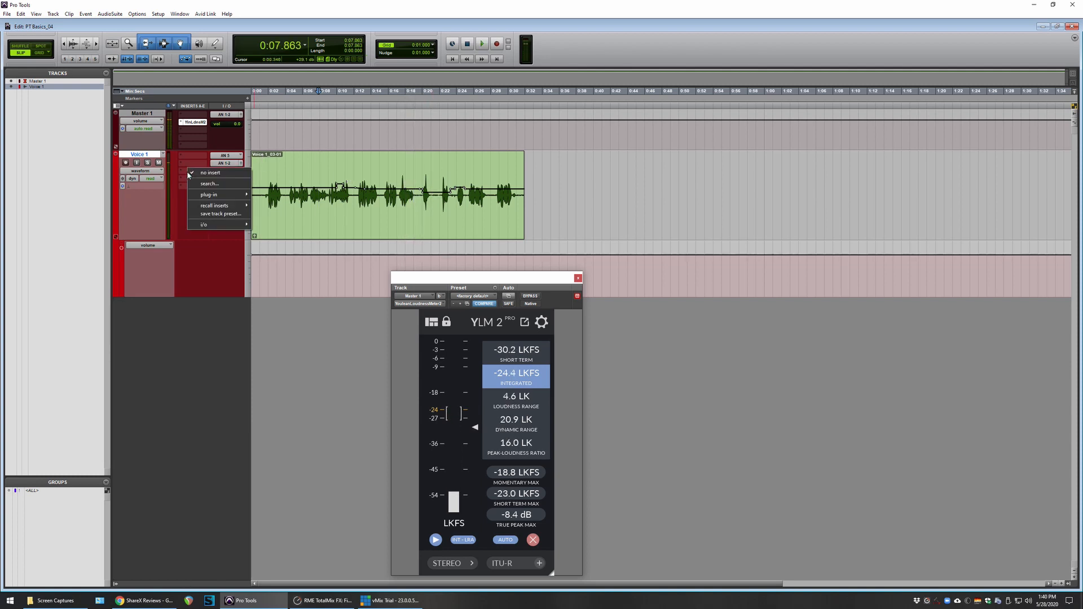
pyautogui.moveTo(213, 197)
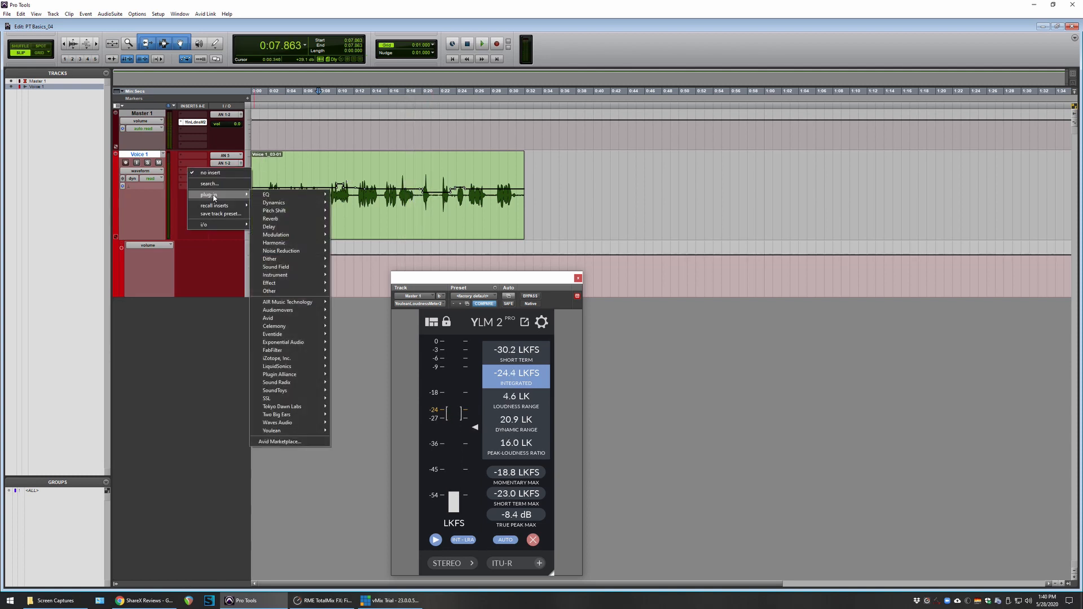
pyautogui.write('dyn')
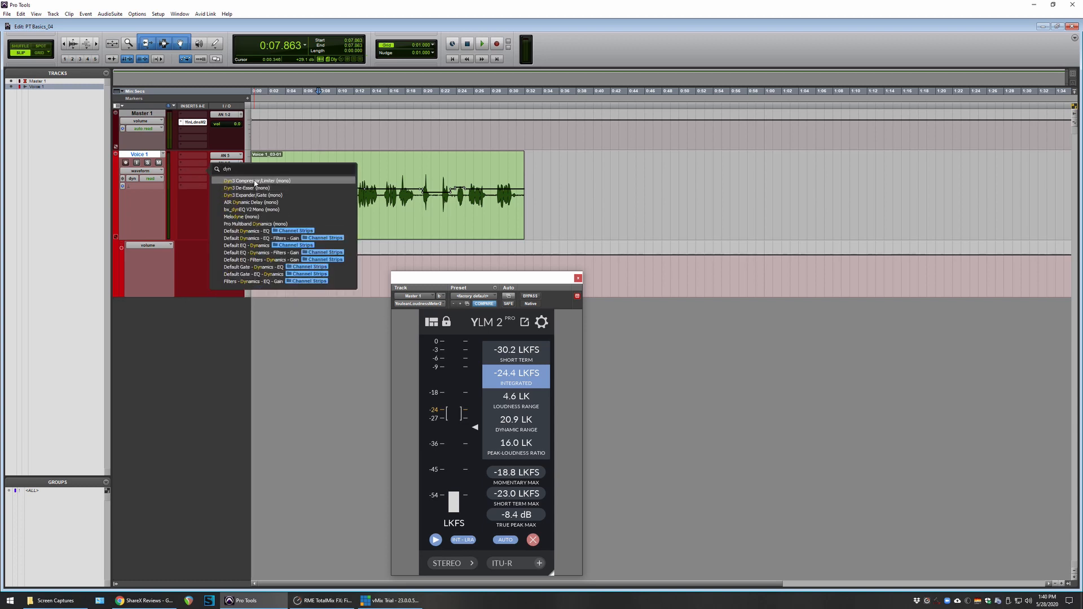
pyautogui.click(255, 181)
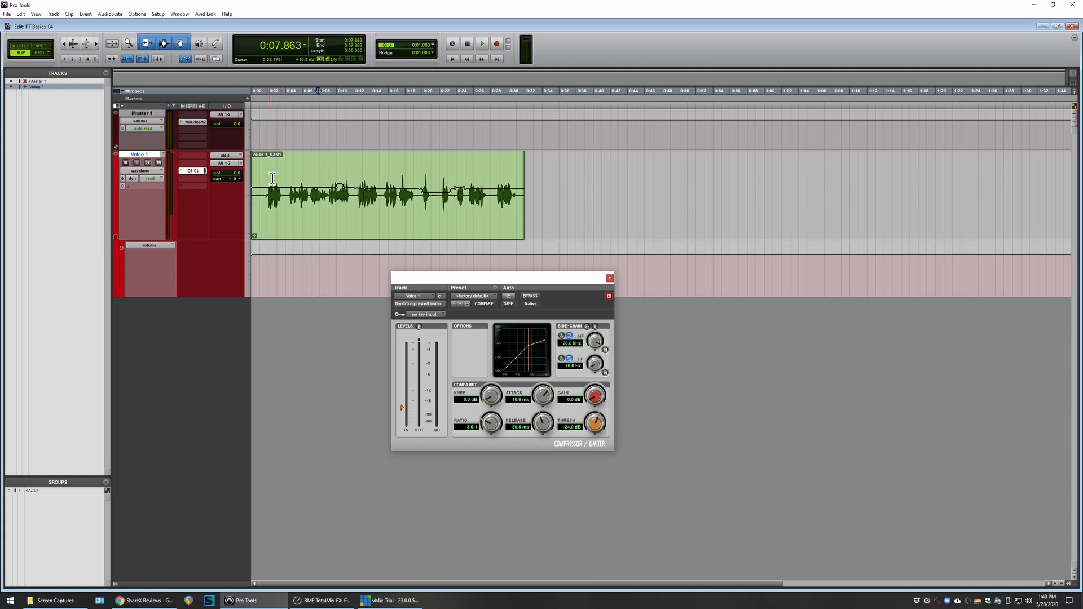
# - During playback with the master track's loudness meter open, set the compressor's threshold to -21.0 dB and gain to 2.5 dB, and close the compressor
pyautogui.press('space')
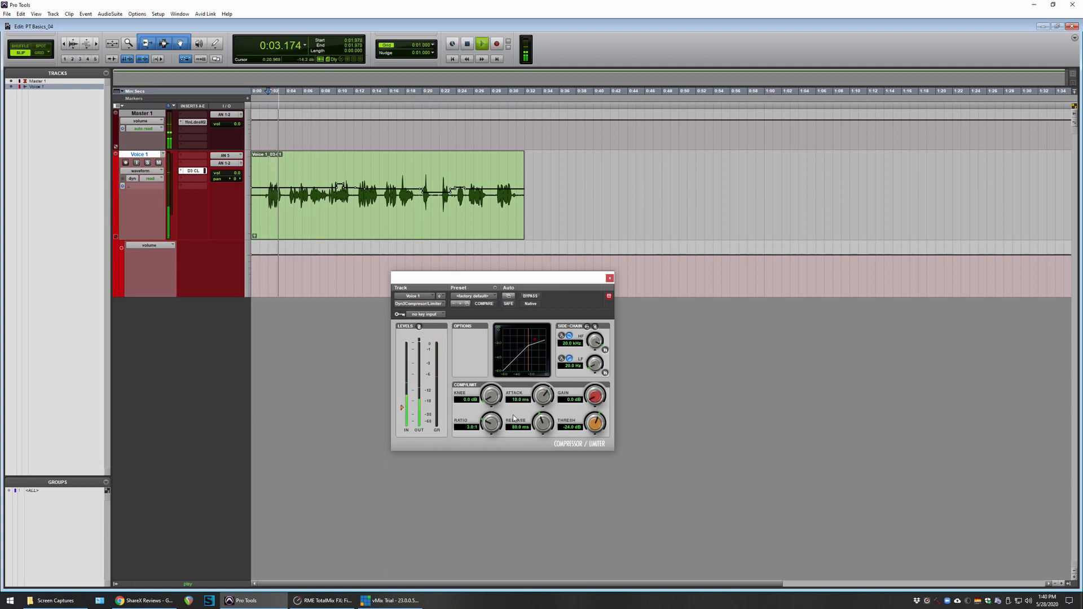
pyautogui.moveTo(594, 430); pyautogui.dragTo(597, 398)
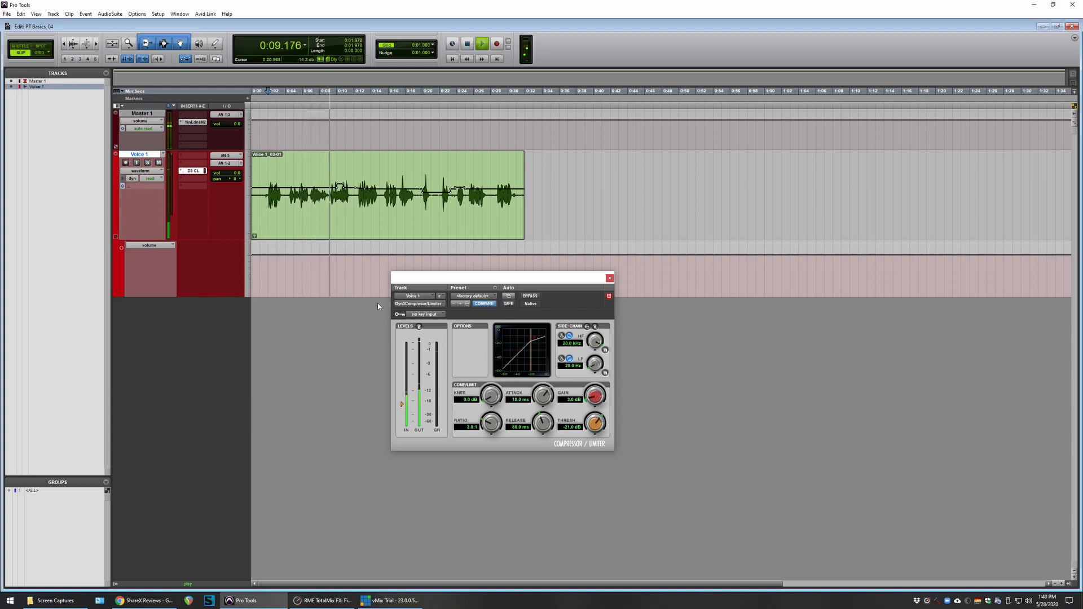
pyautogui.click(195, 122)
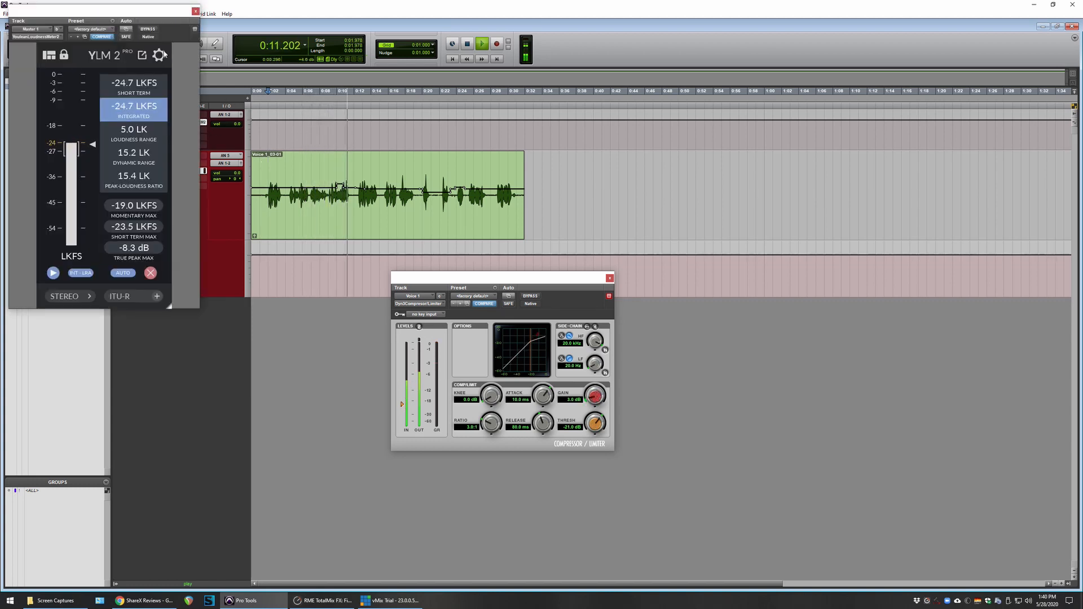
pyautogui.moveTo(118, 11); pyautogui.dragTo(775, 117)
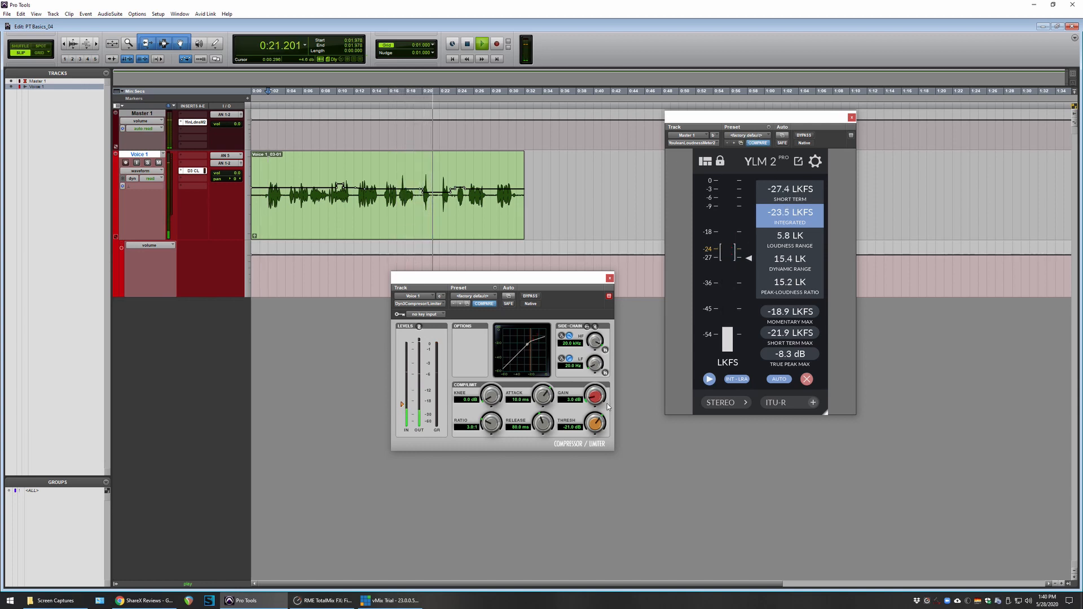
pyautogui.moveTo(596, 405); pyautogui.dragTo(596, 408)
pyautogui.press('space')
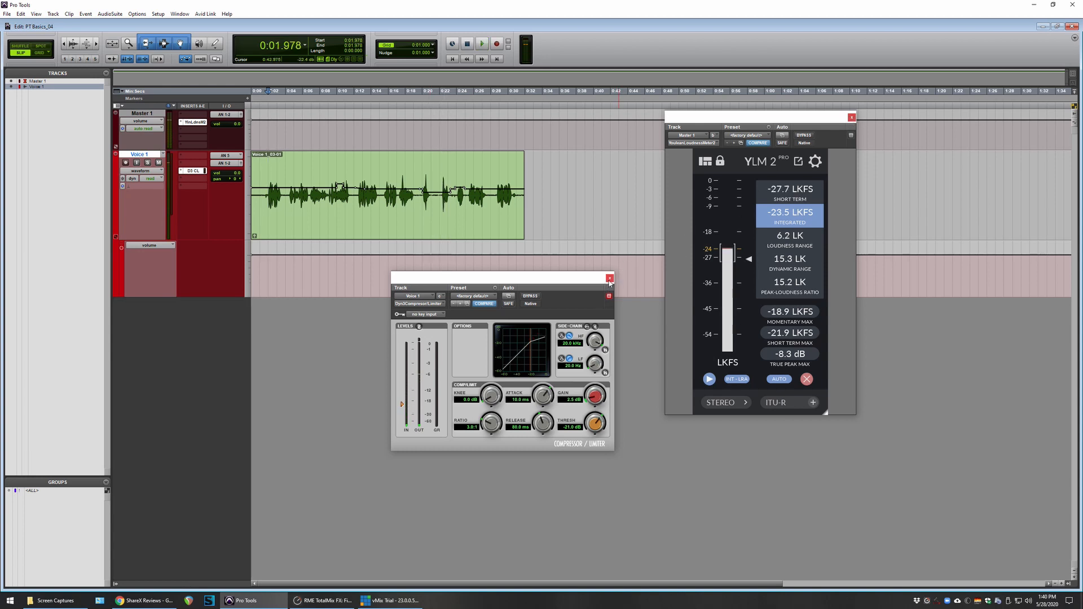
pyautogui.click(609, 278)
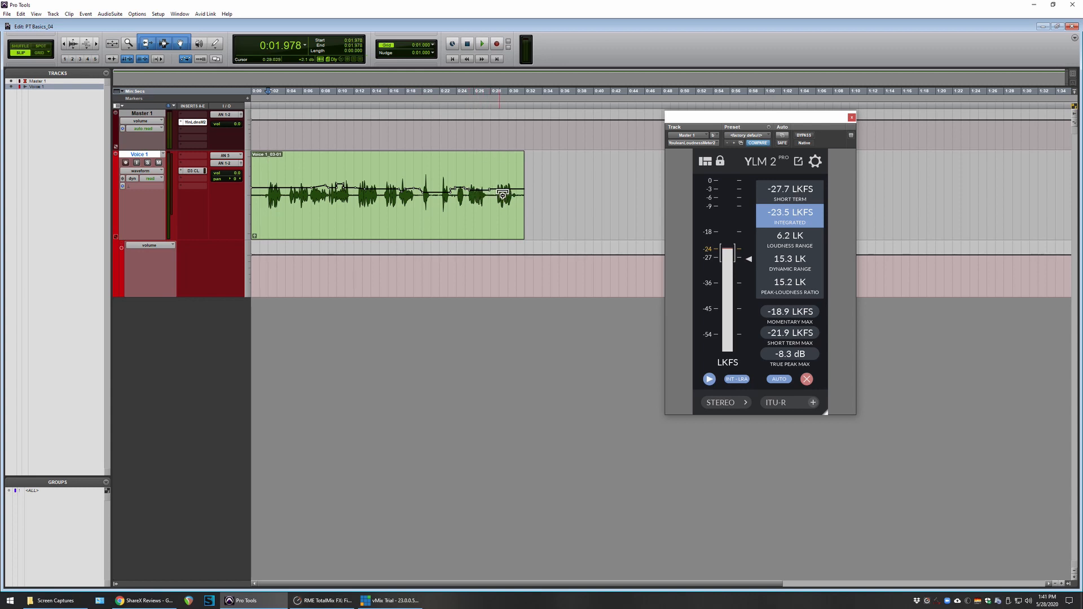
# - Try a large clip gain drop near the end of the Voice 1 clip, undo it, and raise the clip gain slightly near 0:05
pyautogui.moveTo(506, 193); pyautogui.dragTo(504, 239)
pyautogui.hotkey('ctrl', 'z')
pyautogui.moveTo(298, 192); pyautogui.dragTo(297, 190)
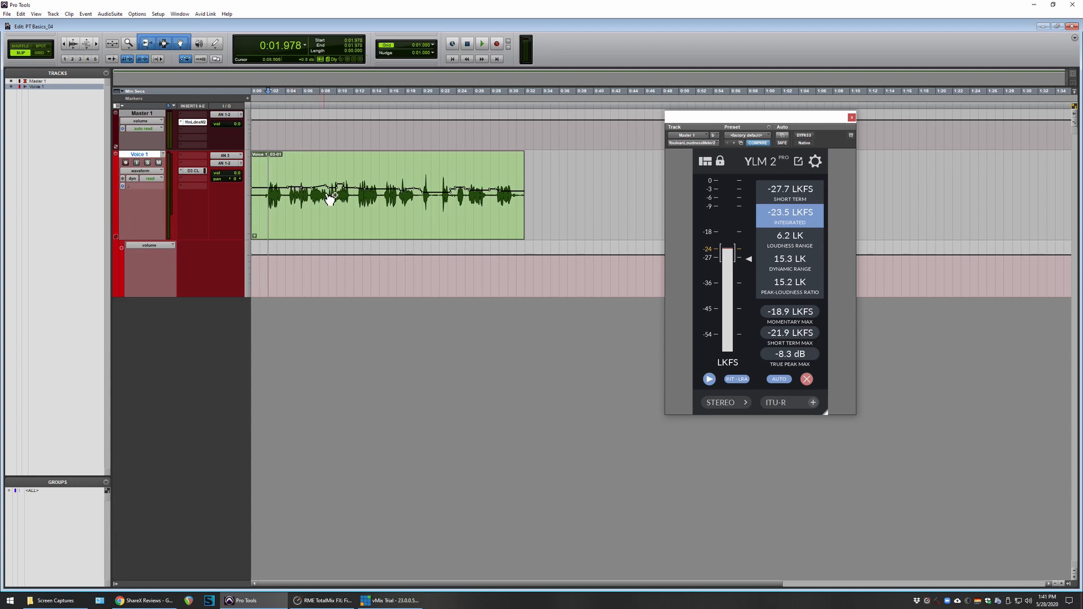
# - Measure the Voice 1 clip's loudness by playing it from about 0:07.6, and add a fade-in of about 1 second at its start
pyautogui.click(320, 176)
pyautogui.press('space')
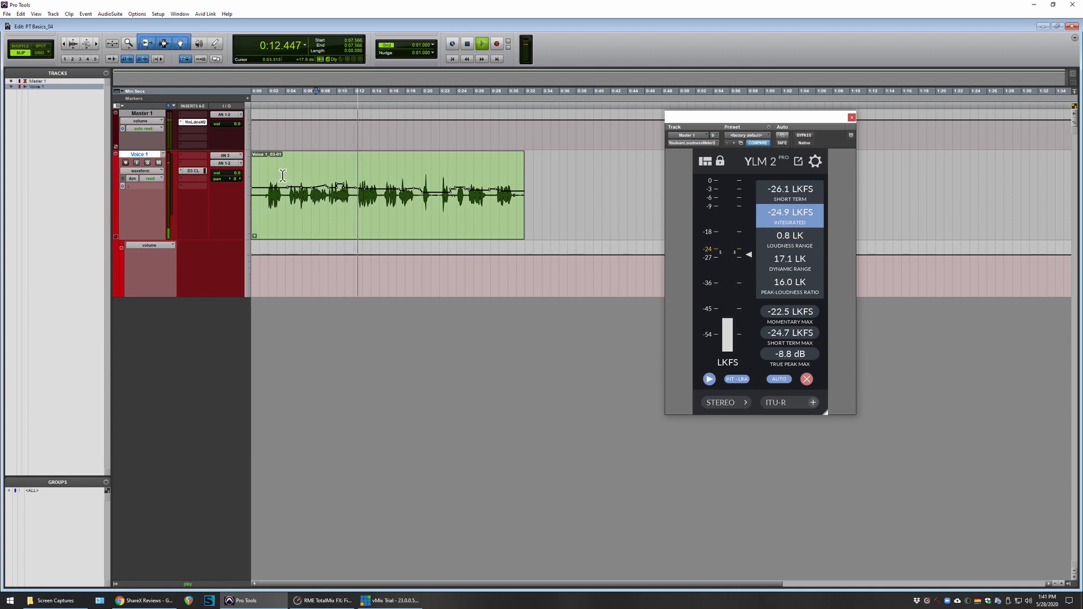
pyautogui.press('space')
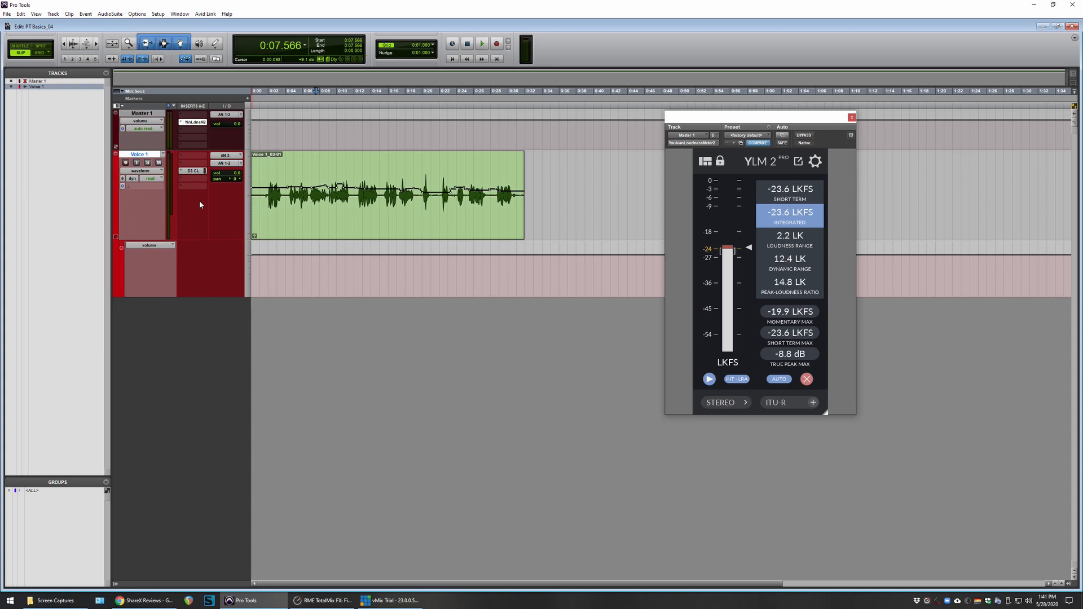
pyautogui.moveTo(257, 160); pyautogui.dragTo(262, 162)
pyautogui.click(283, 169)
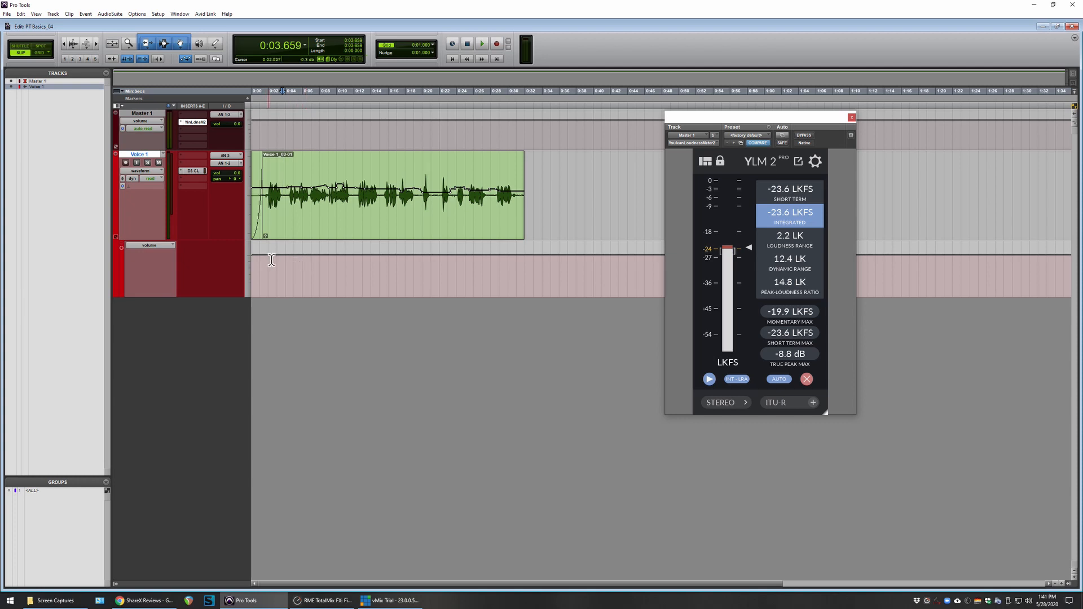
# - Open the Mix window, try lowering the Voice 1 volume fader, reset it to 0.0, and narrow the window
pyautogui.hotkey('ctrl', '=')
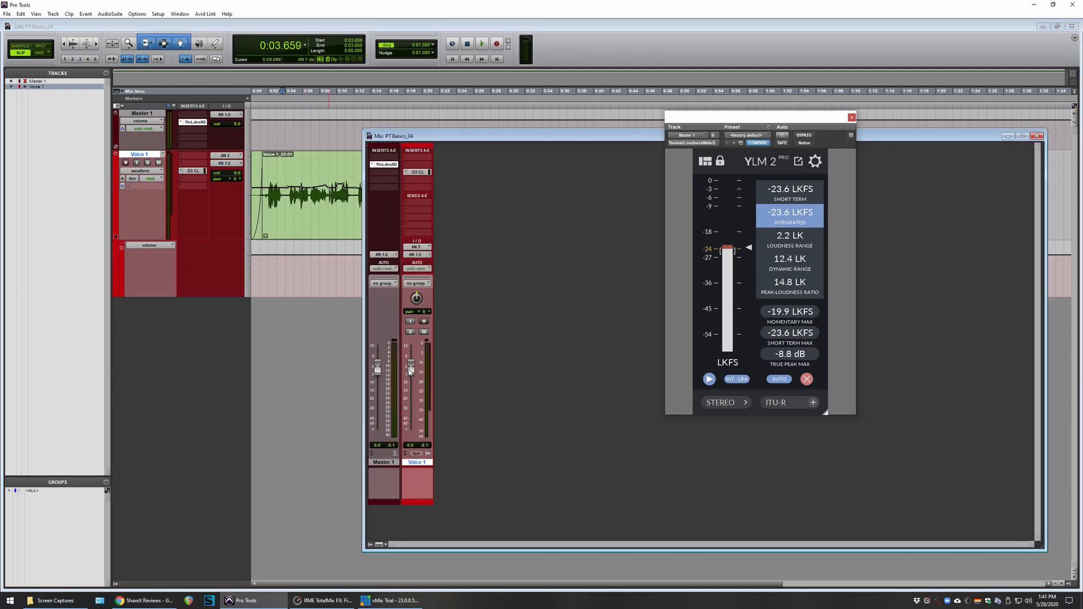
pyautogui.moveTo(410, 370)
pyautogui.mouseDown()
pyautogui.moveTo(412, 402)
pyautogui.moveTo(415, 385)
pyautogui.mouseUp()
pyautogui.keyDown('alt'); pyautogui.click(416, 385); pyautogui.keyUp('alt')
pyautogui.moveTo(363, 181); pyautogui.dragTo(470, 182)
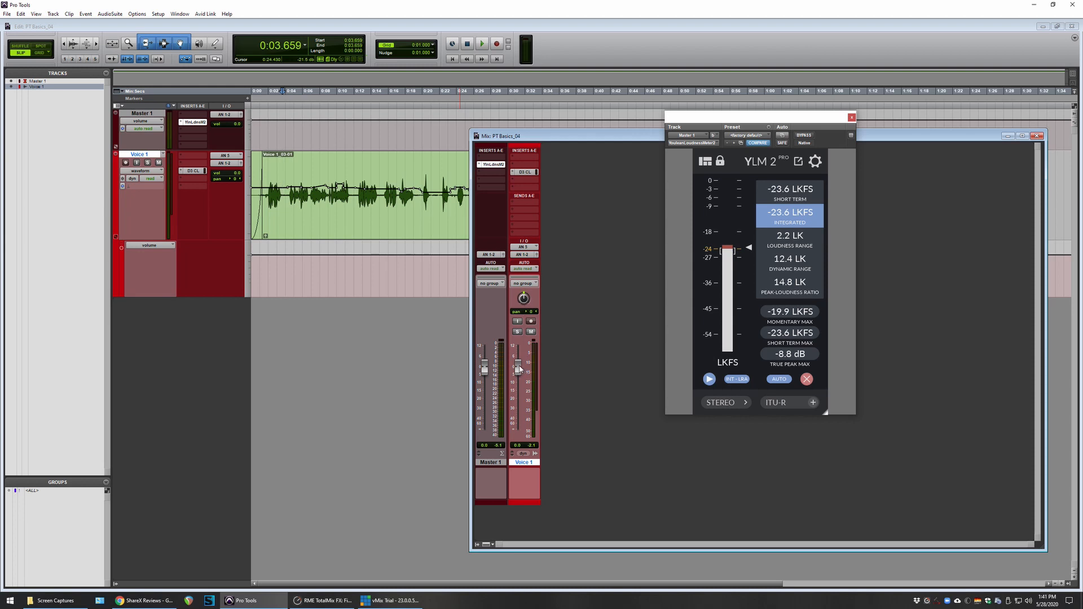
# - Inspect the Voice 1 track's Compressor/Limiter from the Mix window, close it, and return to the Edit window
pyautogui.click(523, 172)
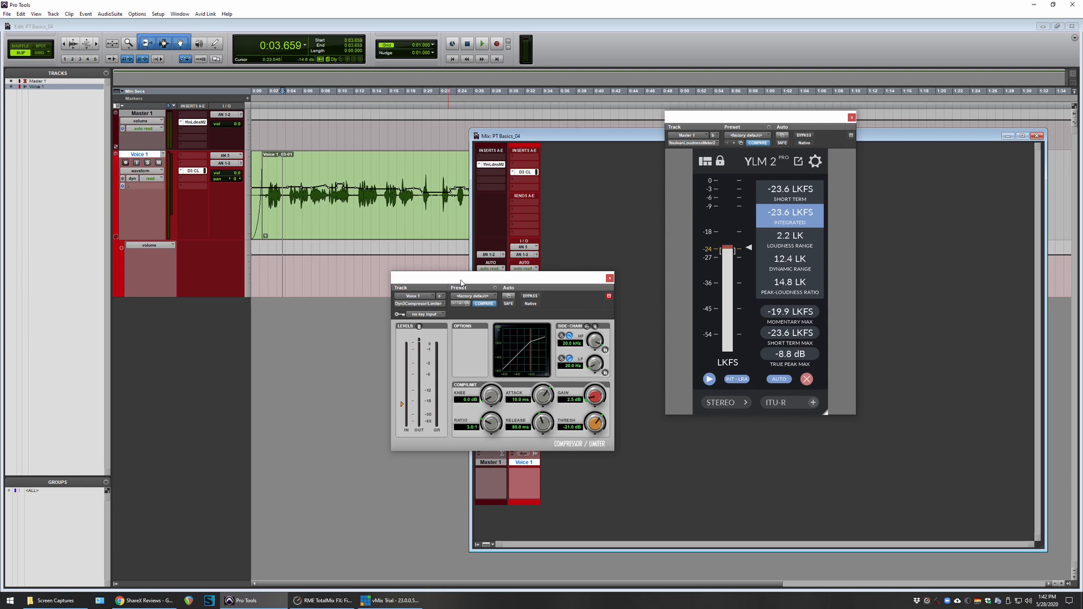
pyautogui.moveTo(461, 282); pyautogui.dragTo(449, 304)
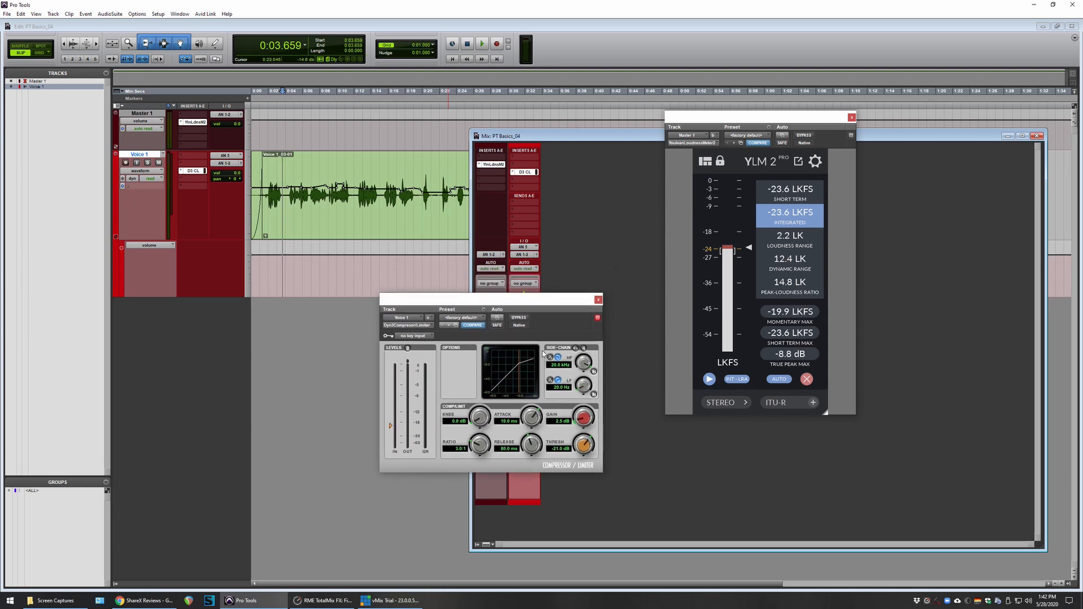
pyautogui.moveTo(524, 298); pyautogui.dragTo(476, 313)
pyautogui.click(551, 315)
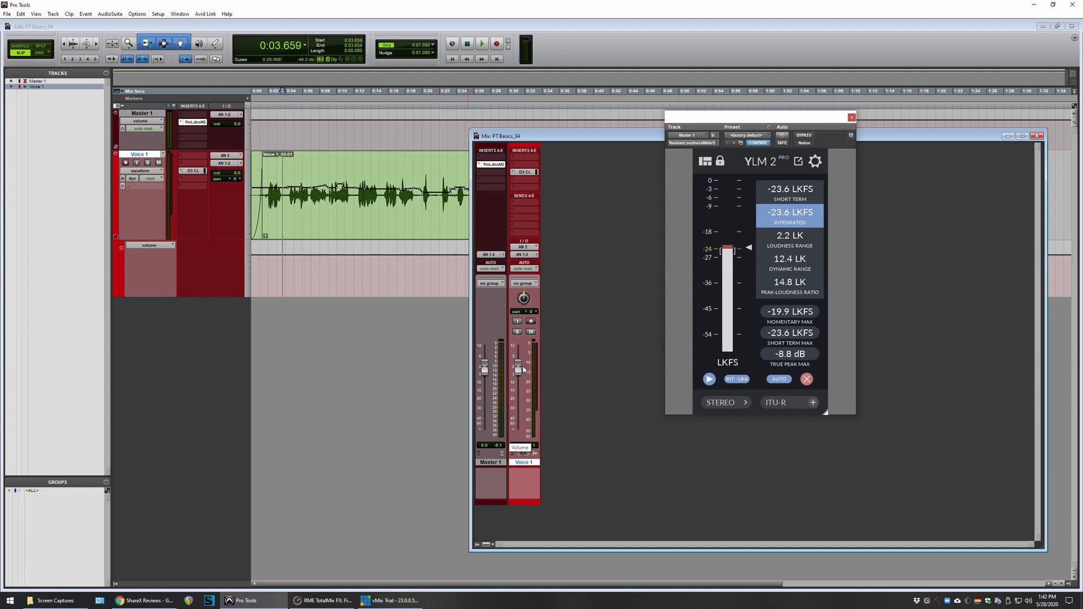
pyautogui.click(404, 330)
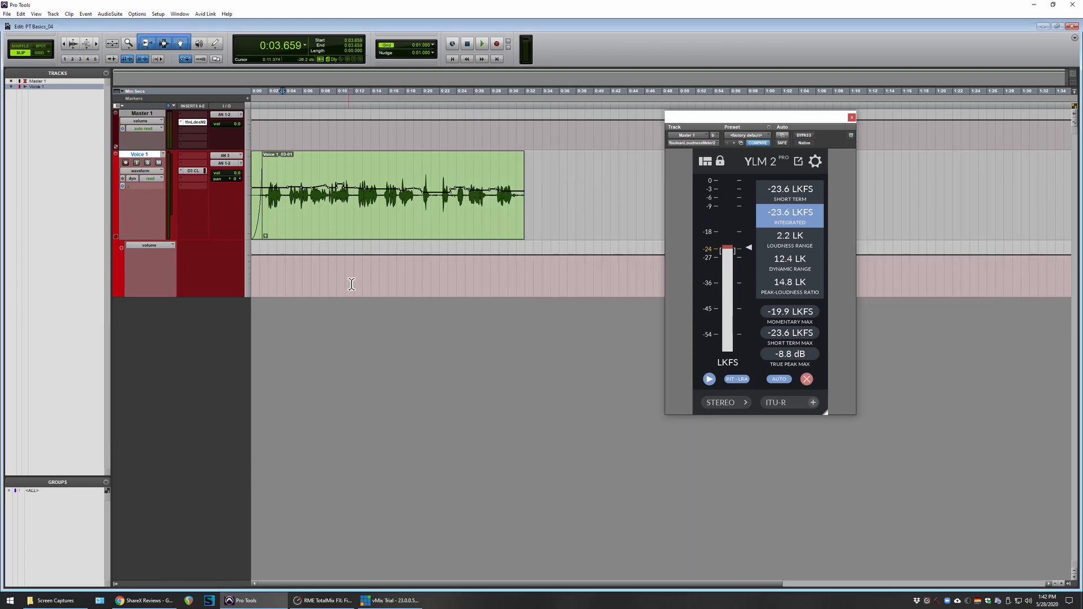
# - Start importing audio and browse to the Import audio folder inside Pro Tools Tutorials
pyautogui.click(7, 14)
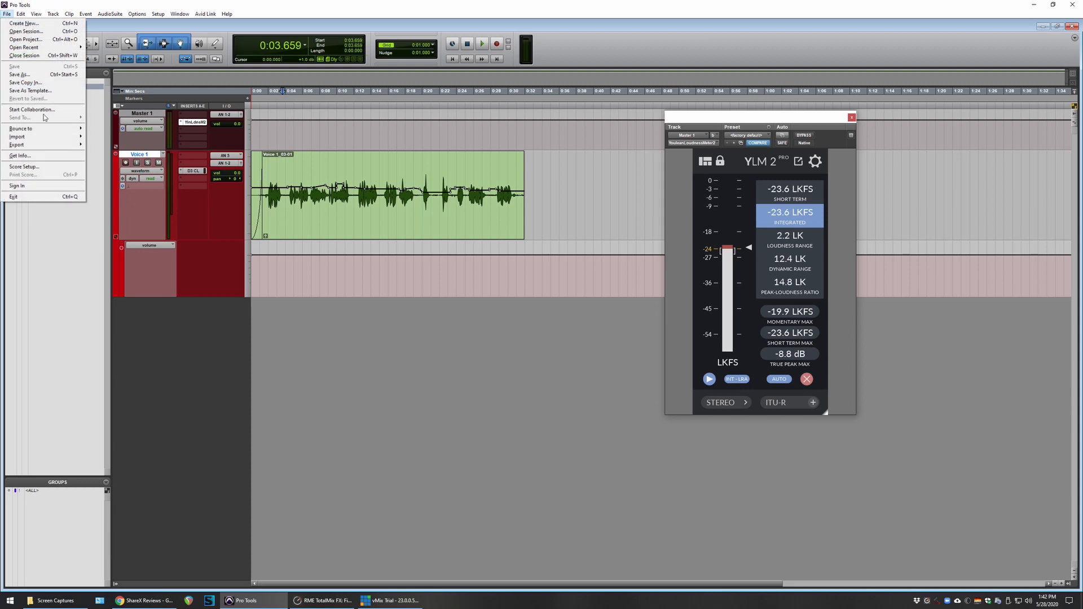
pyautogui.moveTo(52, 137)
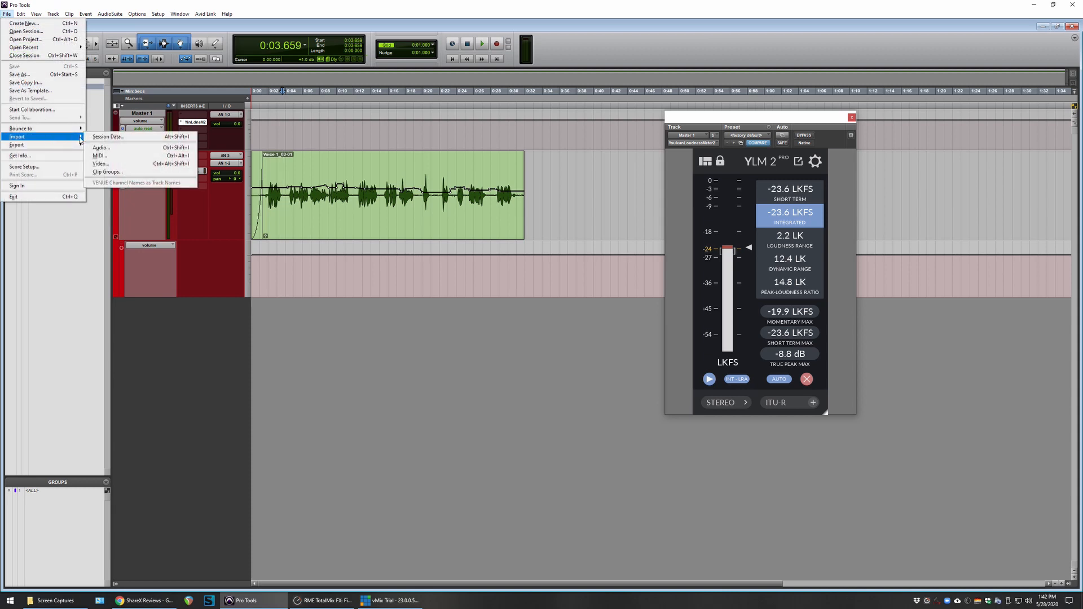
pyautogui.click(128, 150)
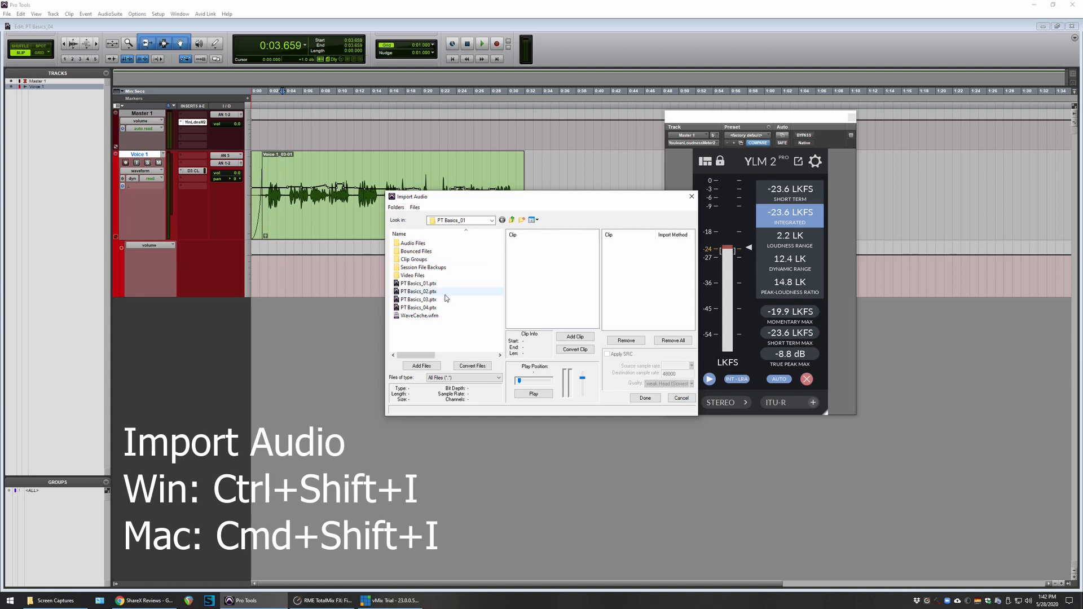
pyautogui.click(512, 220)
pyautogui.click(511, 222)
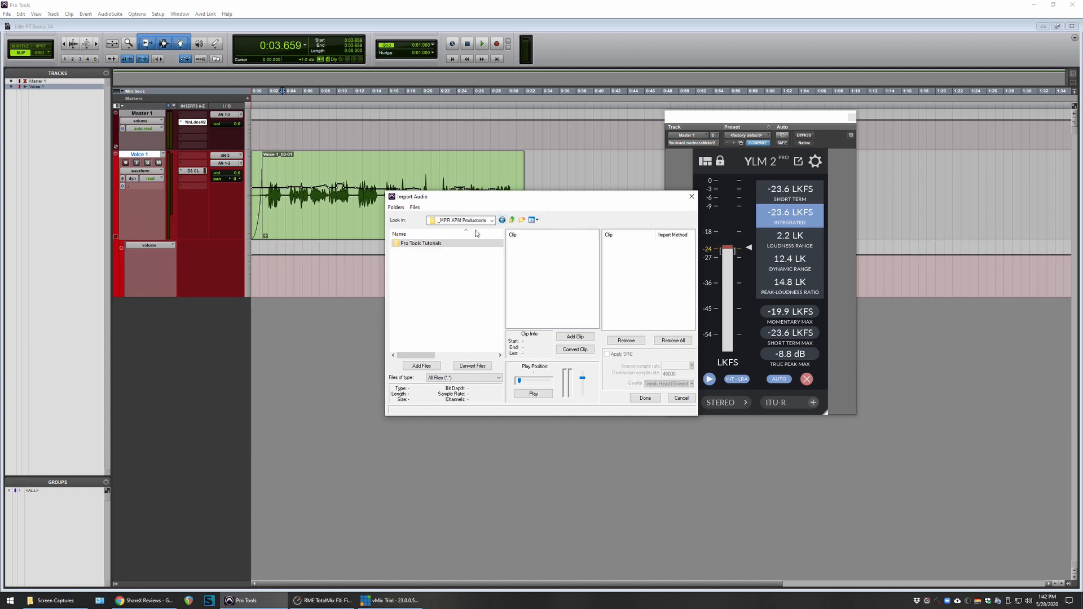
pyautogui.doubleClick(449, 244)
pyautogui.doubleClick(430, 244)
# - Add Chasing_Time.mp3 to the import list as a converted file, with its source sample rate set to 48 kHz
pyautogui.click(424, 244)
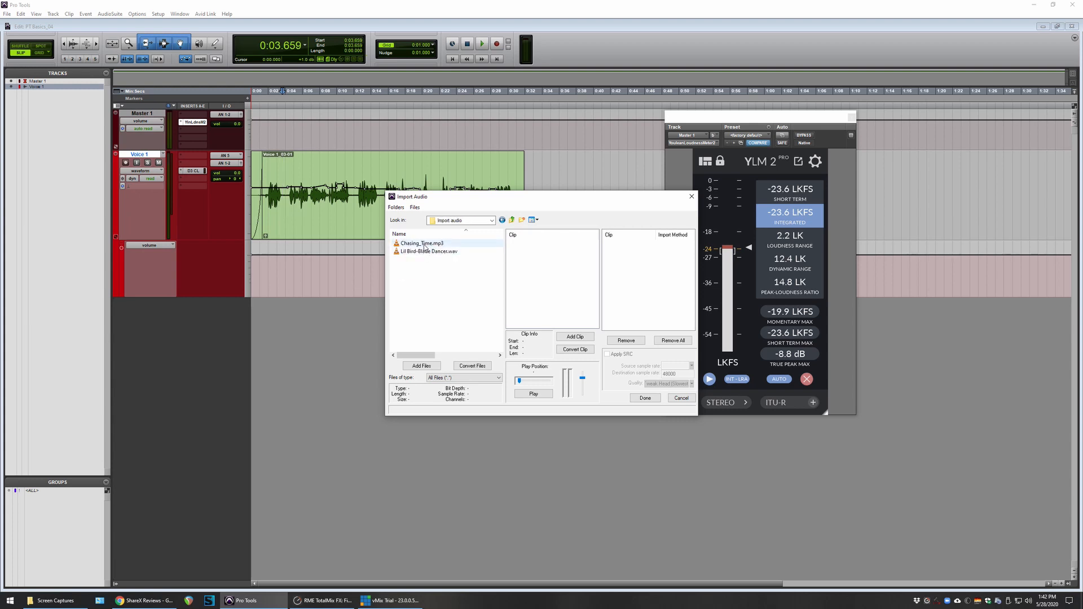
pyautogui.click(476, 366)
pyautogui.click(693, 366)
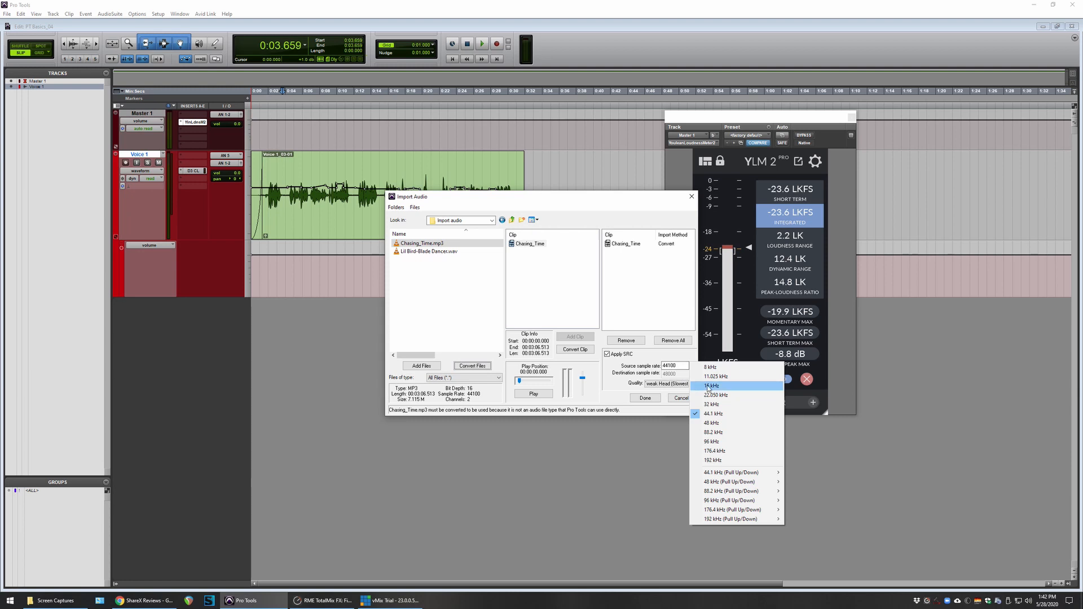
pyautogui.click(727, 417)
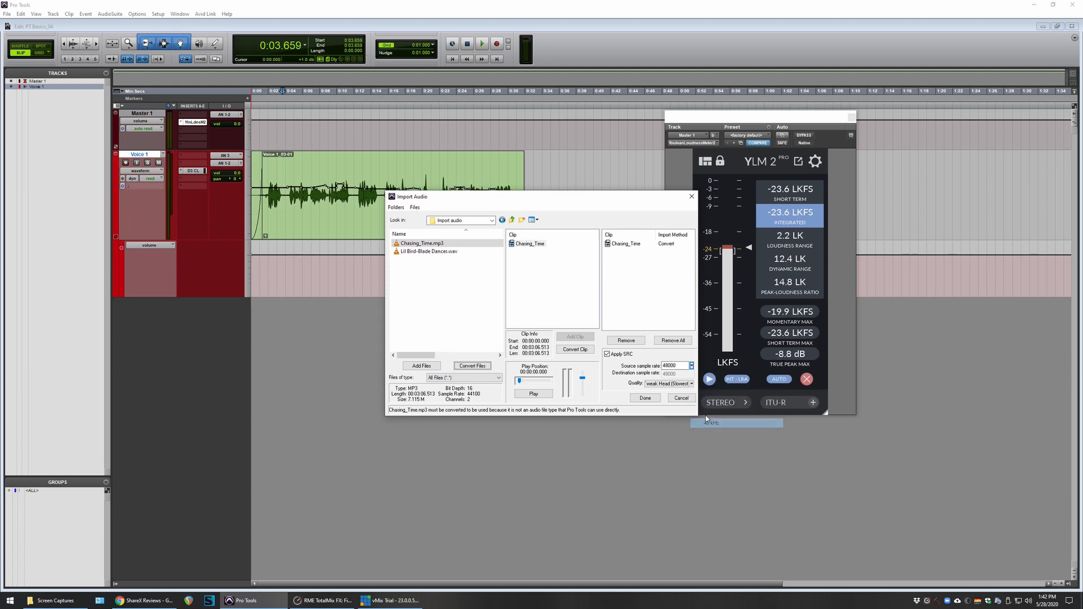
# - Add Lil Bird-Blade Dancer.wav as a copied file, and import both files into the session's Audio Files folder on new tracks
pyautogui.click(422, 251)
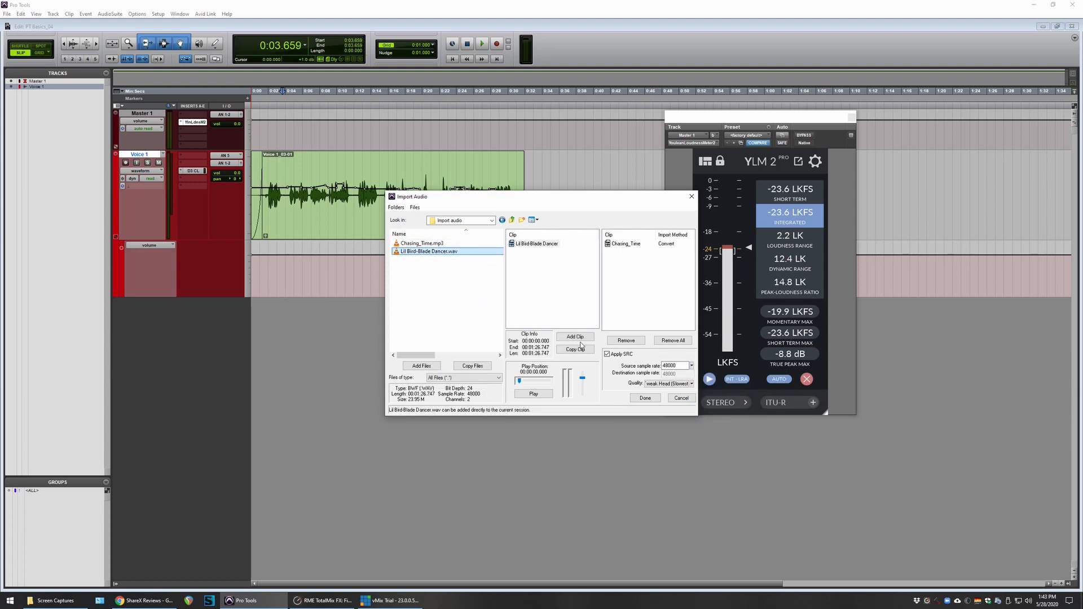
pyautogui.click(473, 366)
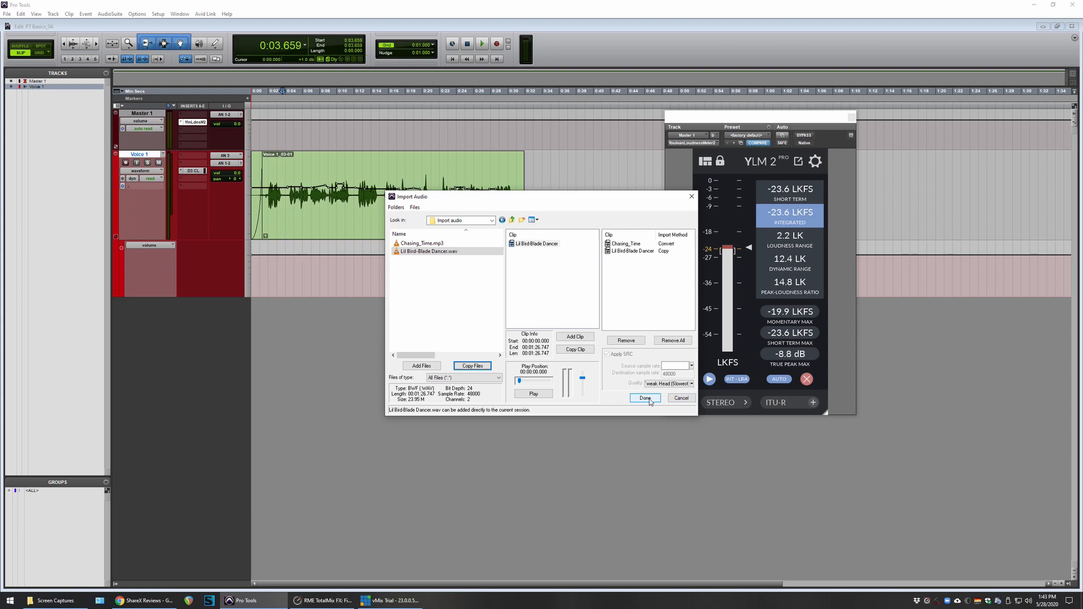
pyautogui.click(650, 400)
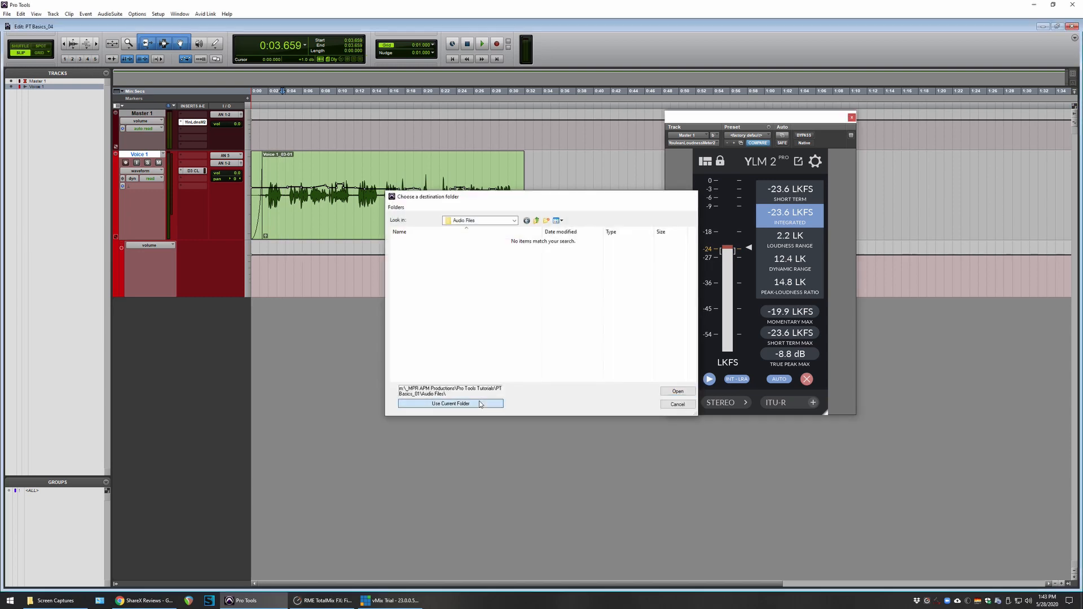
pyautogui.click(479, 401)
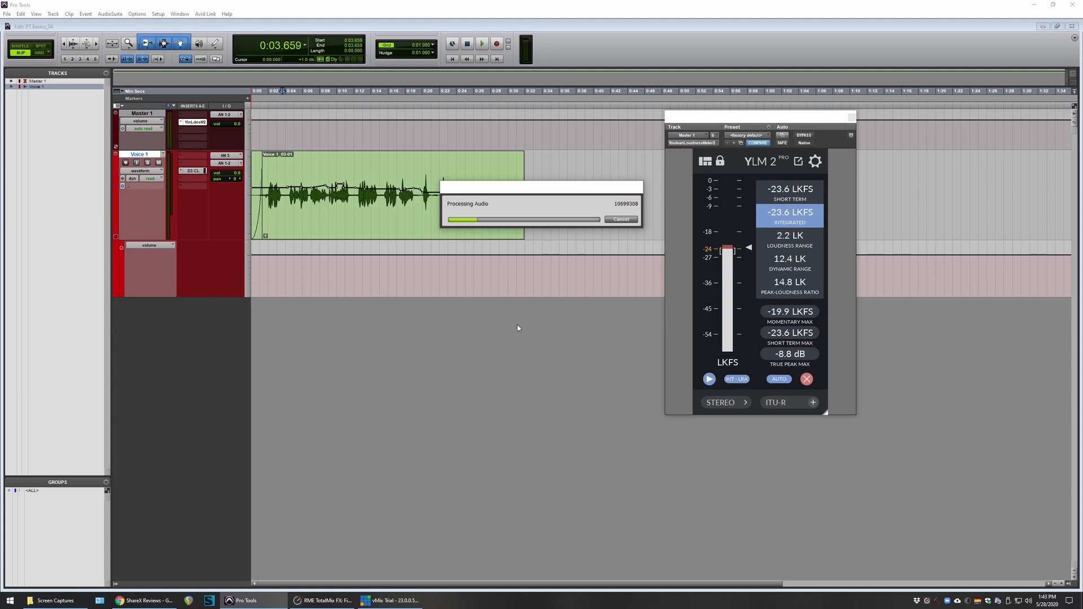
pyautogui.click(576, 241)
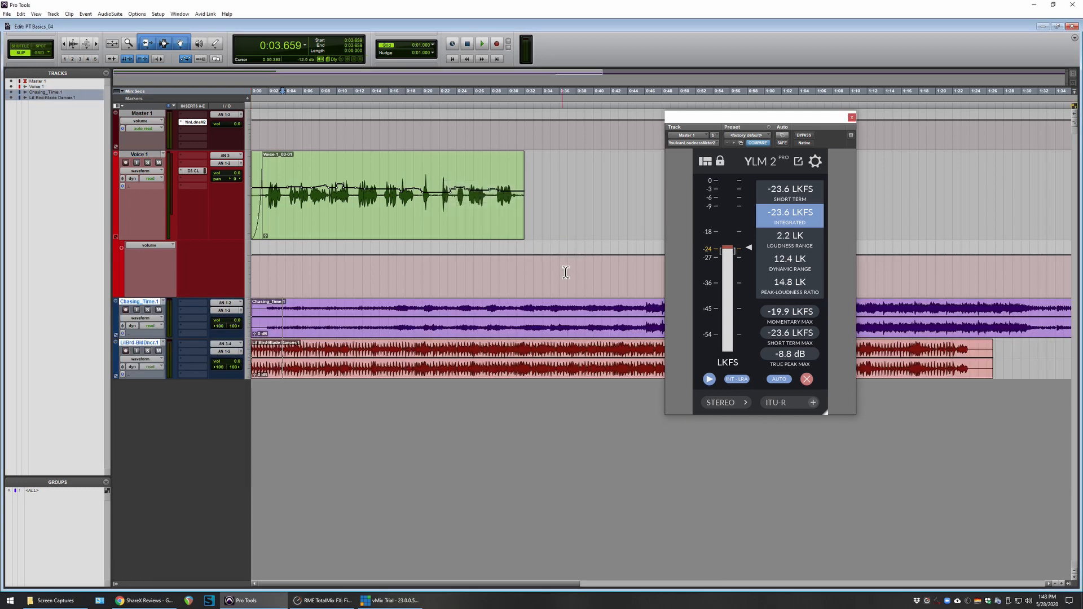
# - Move the Chasing_Time clip onto the Lil Bird-Blade Dancer track, starting at about 1:33, and delete the emptied Chasing_Time track
pyautogui.click(333, 333)
pyautogui.press('r')
pyautogui.press('r')
pyautogui.press('r')
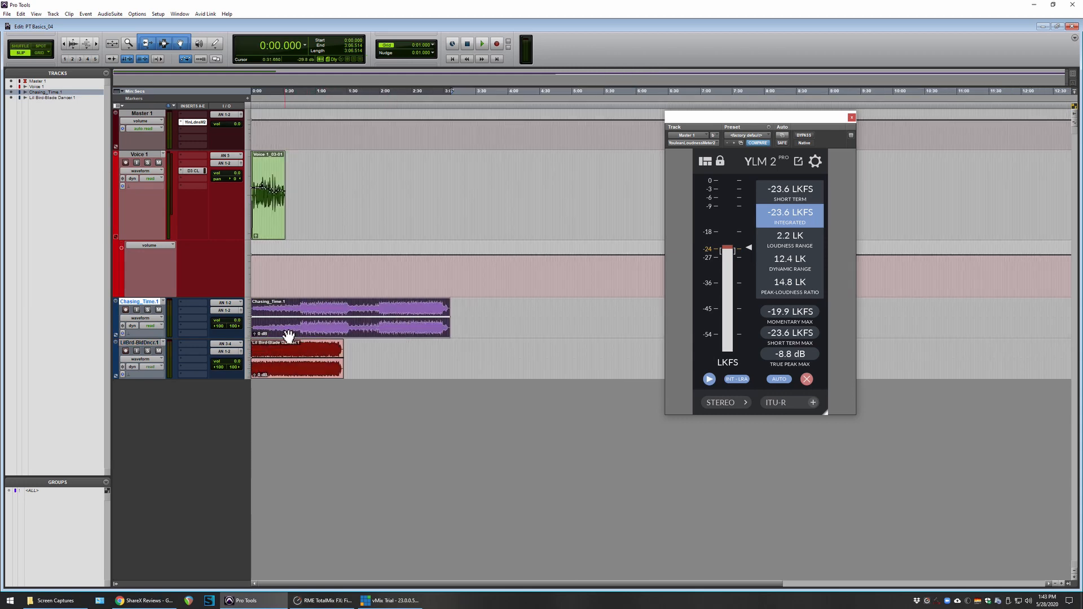
pyautogui.moveTo(288, 336); pyautogui.dragTo(382, 377)
pyautogui.rightClick(138, 300)
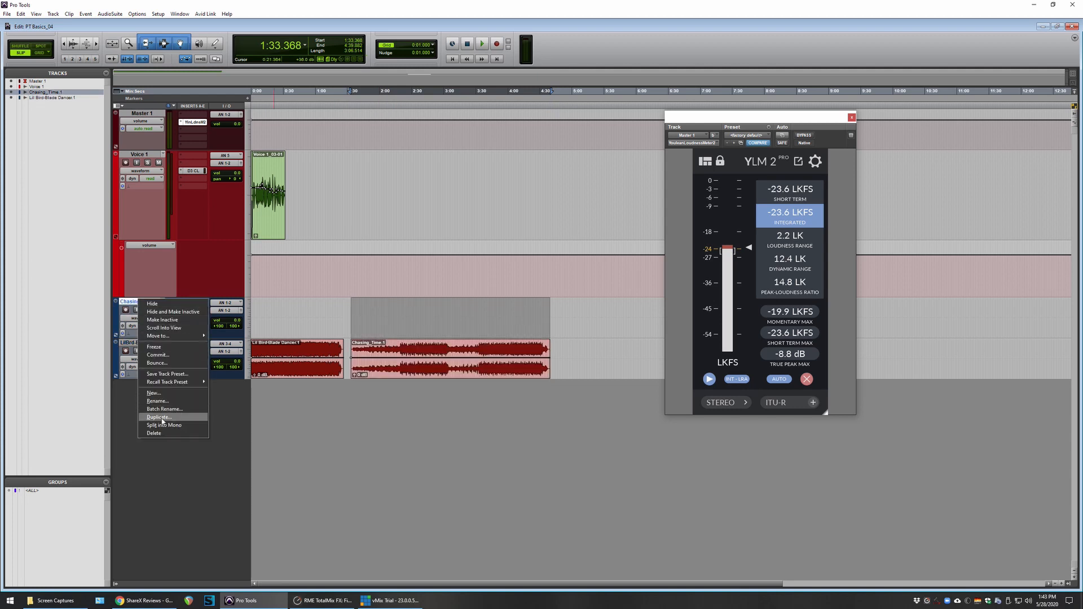
pyautogui.click(162, 434)
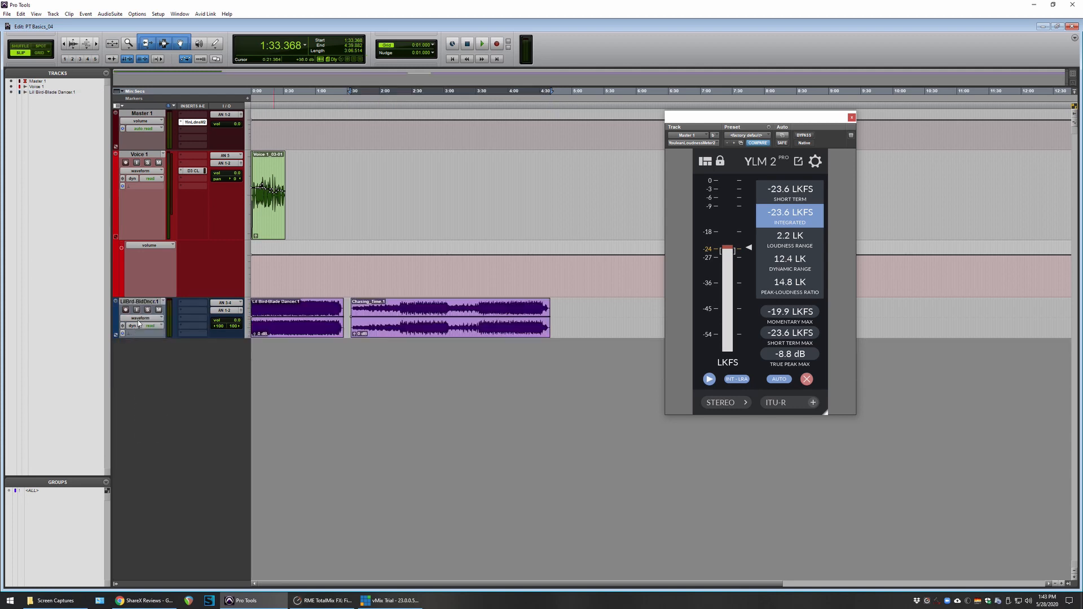
# - Rename the Lil Bird-Blade Dancer track to Music and move it above the Voice 1 track
pyautogui.doubleClick(141, 302)
pyautogui.write('Music')
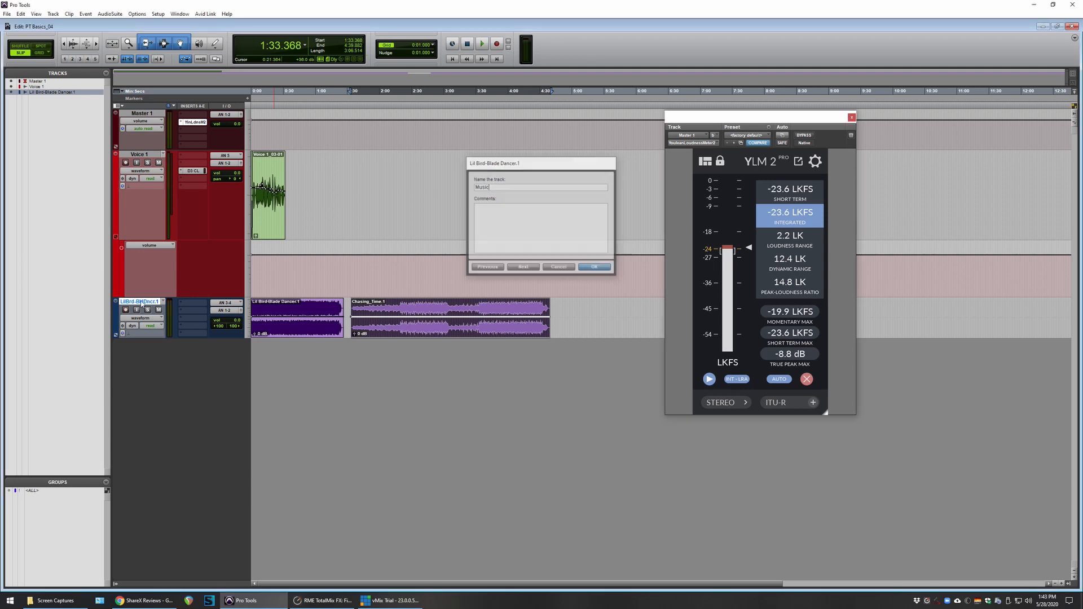
pyautogui.press('Return')
pyautogui.moveTo(139, 304); pyautogui.dragTo(140, 155)
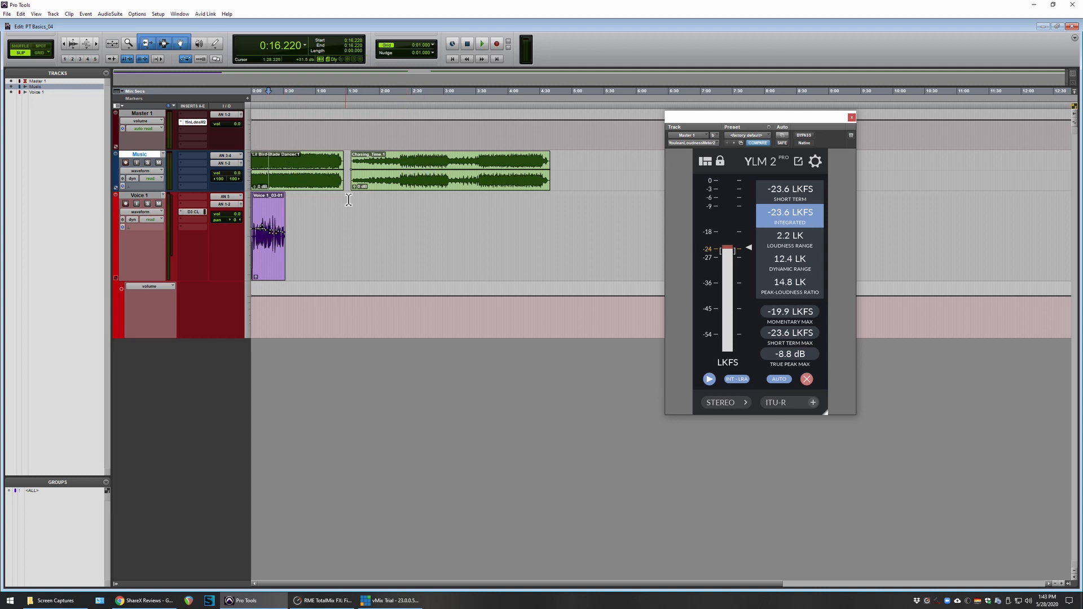
# - Increase the Music track's height and slightly adjust the clip gain of both music clips
pyautogui.click(283, 164)
pyautogui.moveTo(267, 166); pyautogui.dragTo(310, 166)
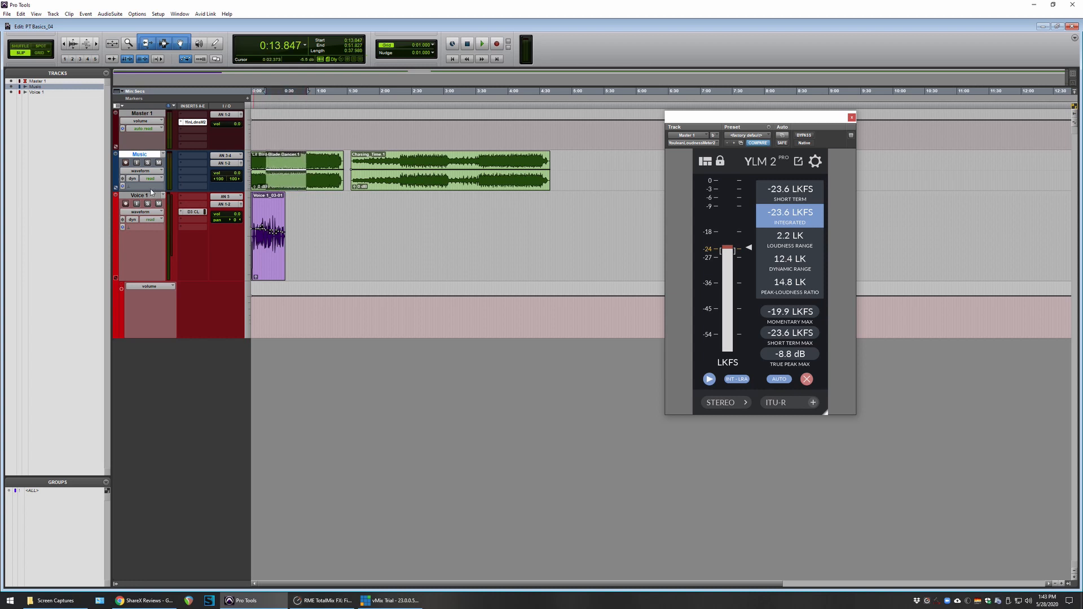
pyautogui.moveTo(153, 195); pyautogui.dragTo(154, 244)
pyautogui.click(431, 169)
pyautogui.click(395, 173)
pyautogui.moveTo(297, 194); pyautogui.dragTo(298, 198)
pyautogui.moveTo(424, 193); pyautogui.dragTo(423, 195)
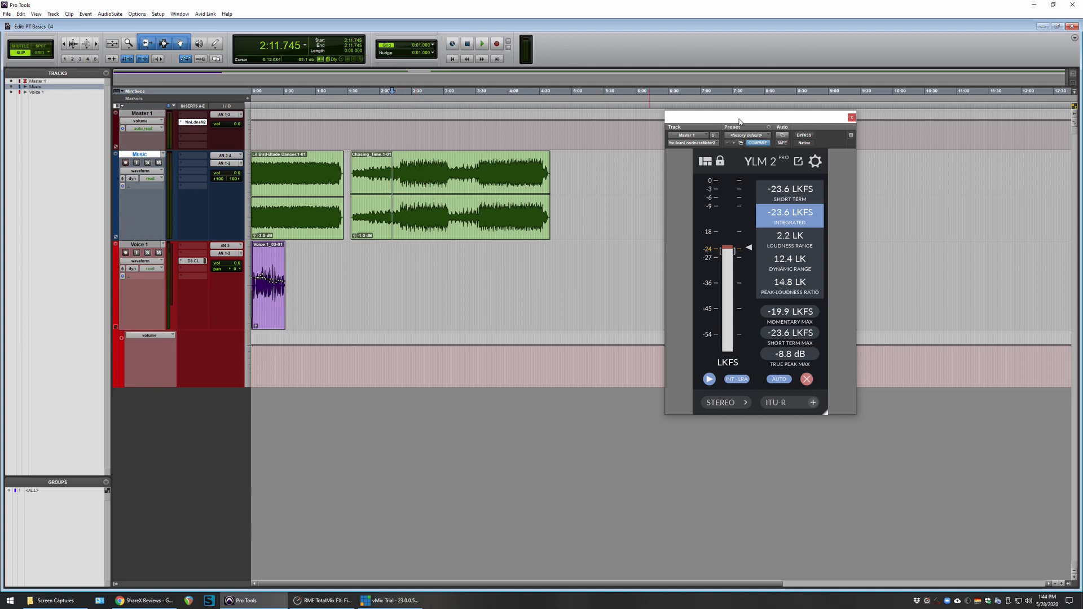
# - Play the loud section of Chasing_Time from about 2:19 to measure its loudness on the YLM 2 meter
pyautogui.moveTo(739, 121); pyautogui.dragTo(747, 135)
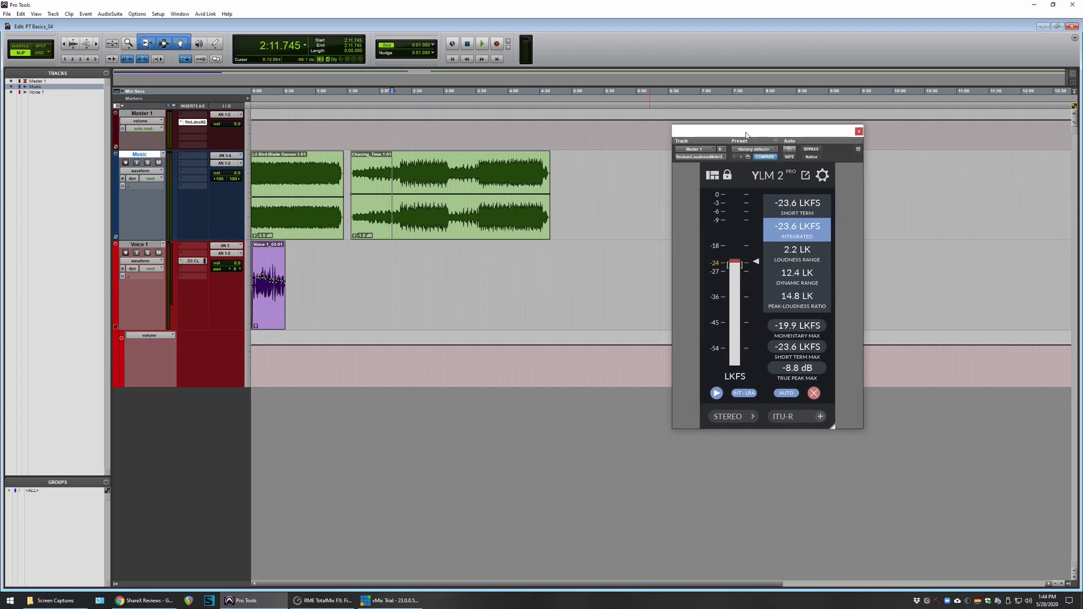
pyautogui.click(404, 163)
pyautogui.press('space')
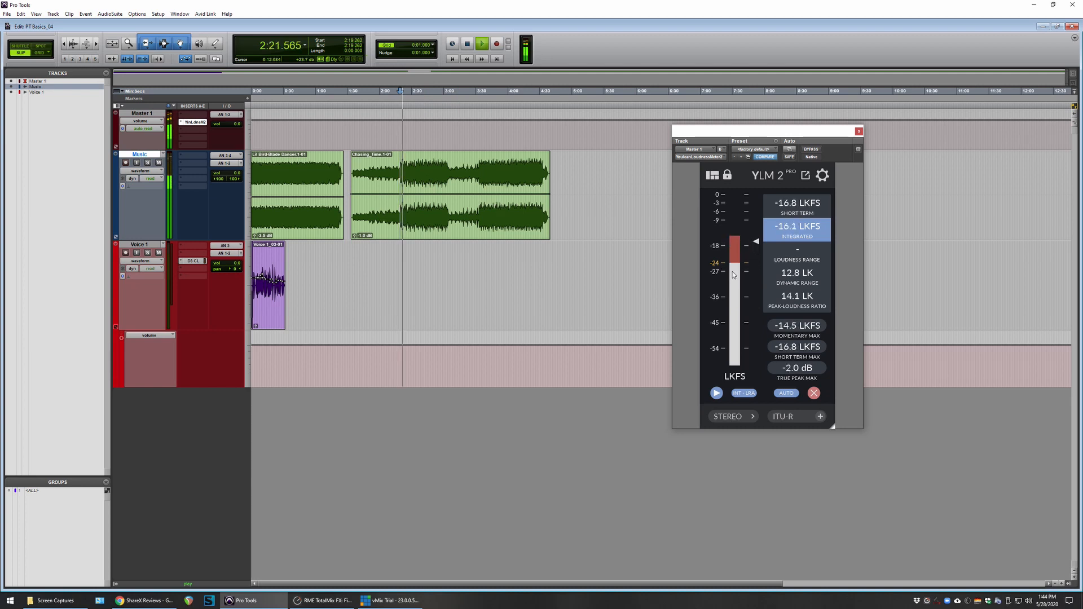
pyautogui.press('space')
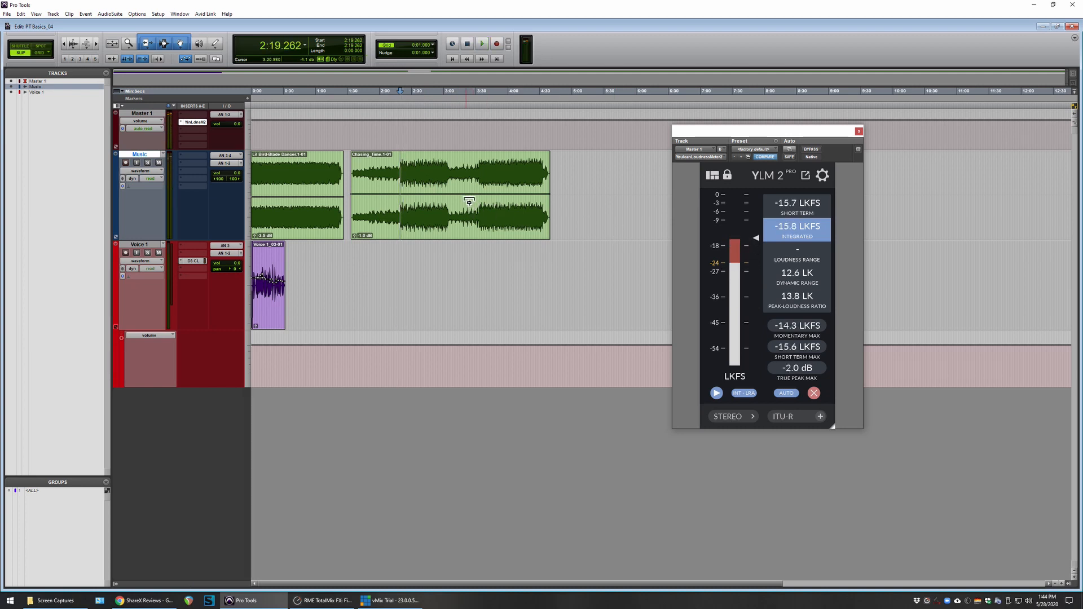
# - Lower the clip gain of Chasing_Time, replaying its loud section until the integrated loudness is about -24 LKFS
pyautogui.moveTo(467, 200); pyautogui.dragTo(473, 209)
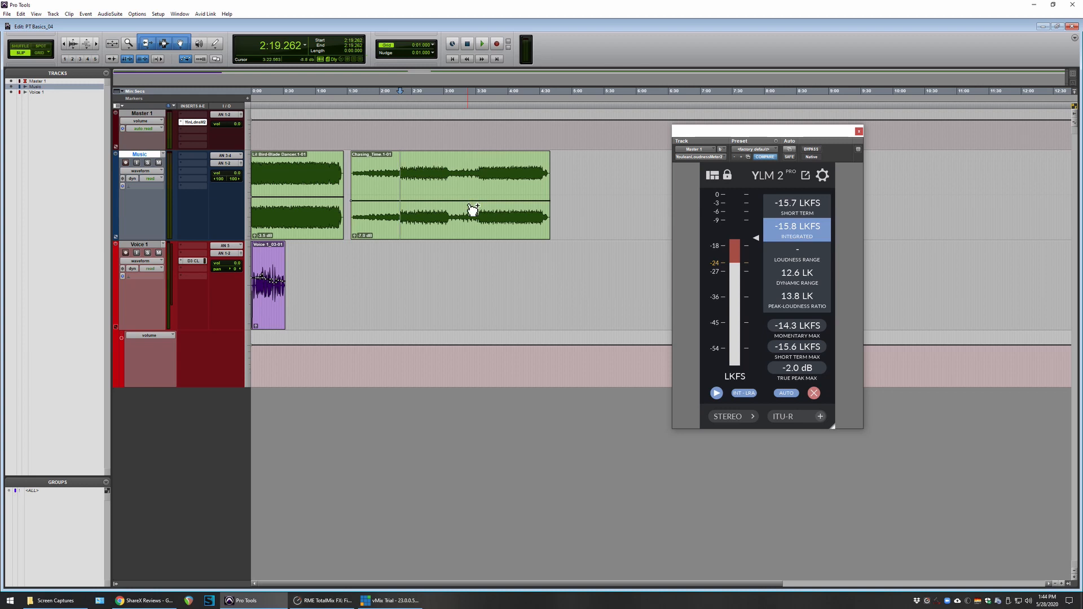
pyautogui.press('space')
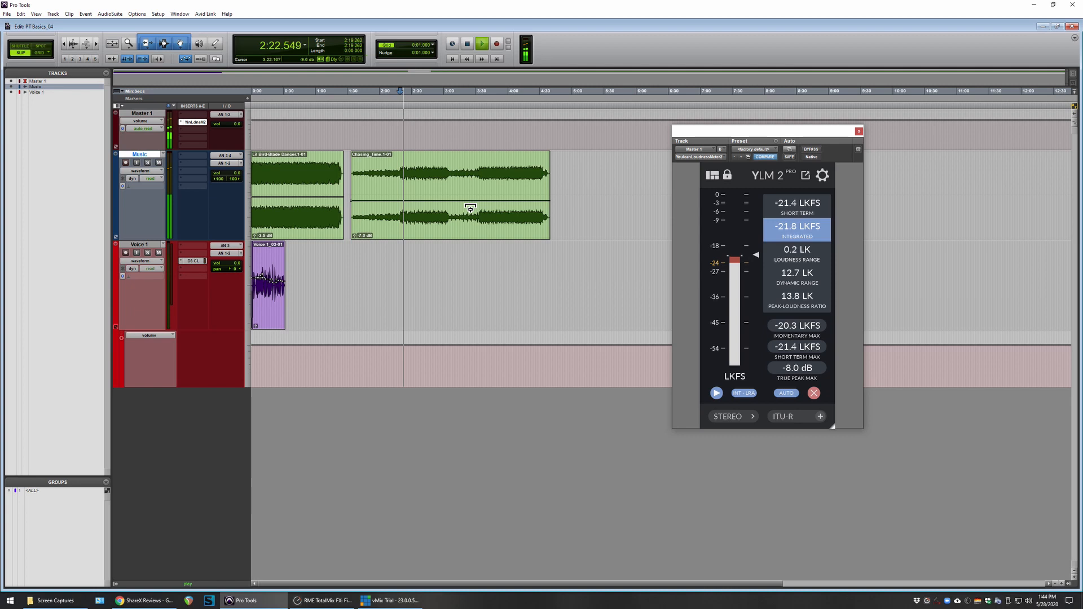
pyautogui.press('space')
pyautogui.moveTo(431, 201); pyautogui.dragTo(432, 206)
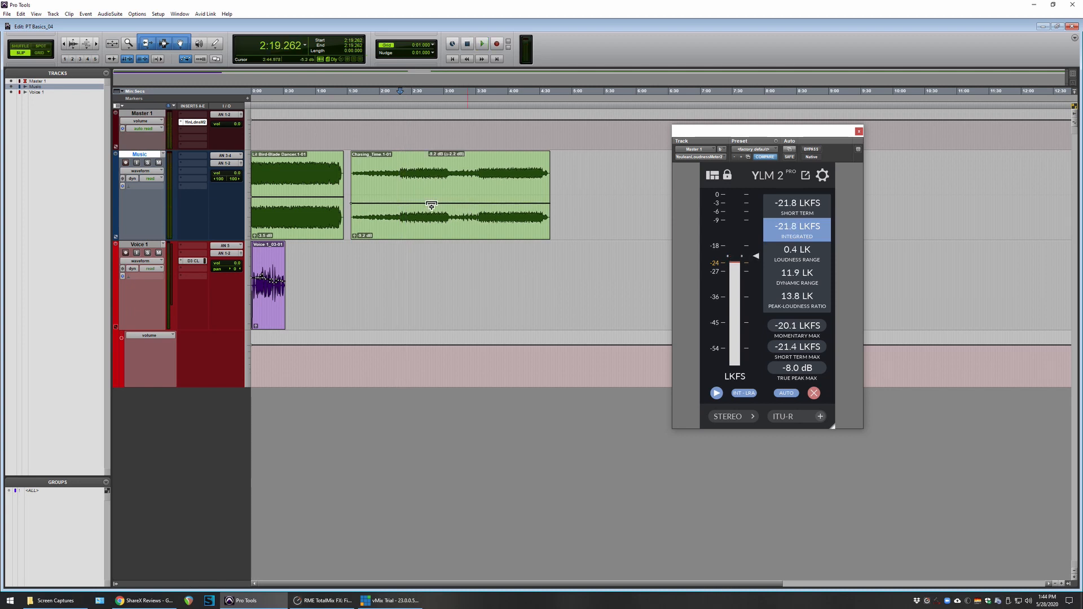
pyautogui.press('space')
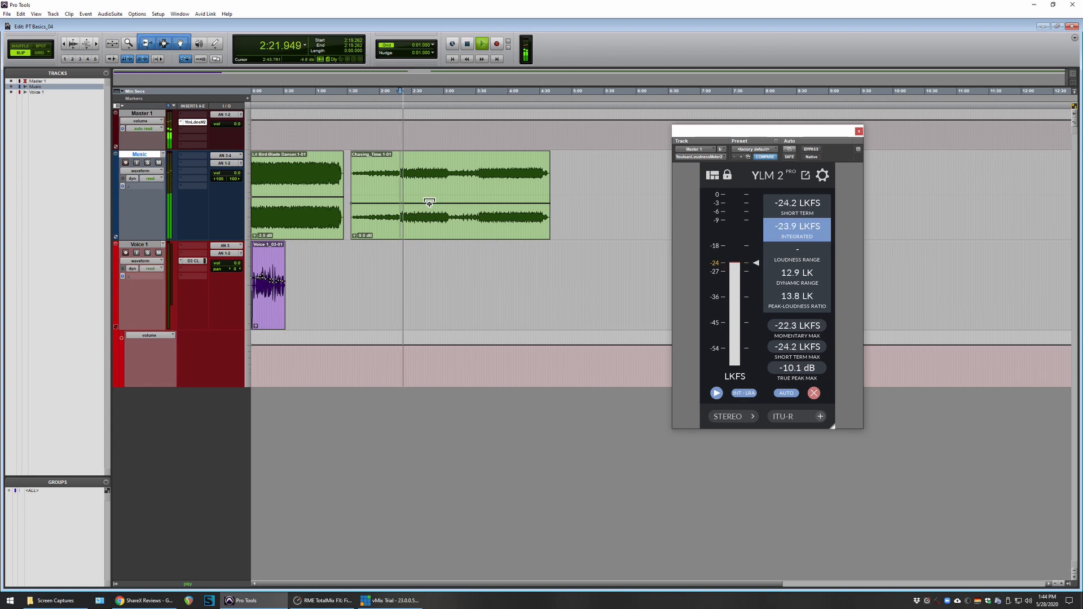
pyautogui.press('space')
# - Lower the clip gain of Lil Bird-Blade Dancer, replaying from about 0:59 until the integrated loudness is about -24 LKFS
pyautogui.click(279, 174)
pyautogui.moveTo(295, 204); pyautogui.dragTo(297, 214)
pyautogui.press('space')
pyautogui.click(315, 169)
pyautogui.press('space')
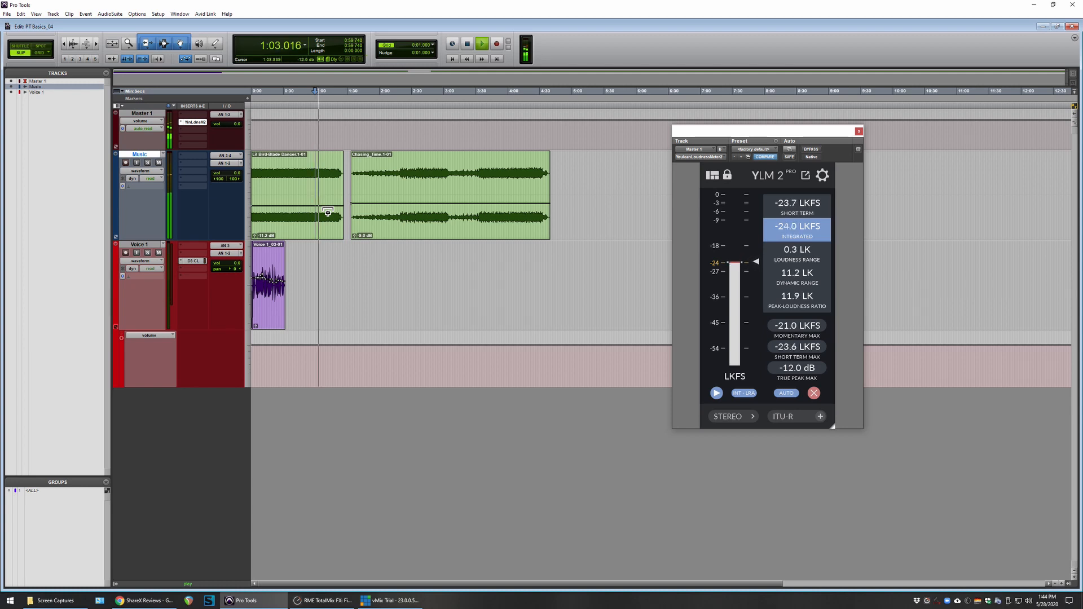
pyautogui.press('space')
pyautogui.moveTo(328, 213); pyautogui.dragTo(329, 218)
pyautogui.press('space')
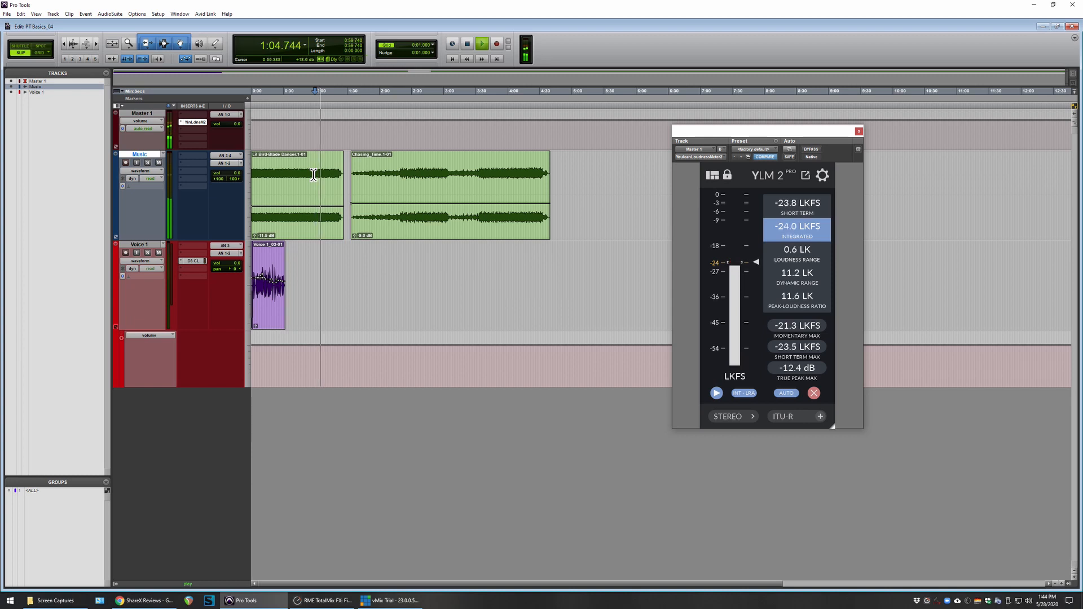
pyautogui.press('space')
# - Add clip gain breakpoints to Chasing_Time and raise its quiet intro and the quiet passage in its middle
pyautogui.moveTo(357, 206); pyautogui.dragTo(354, 192)
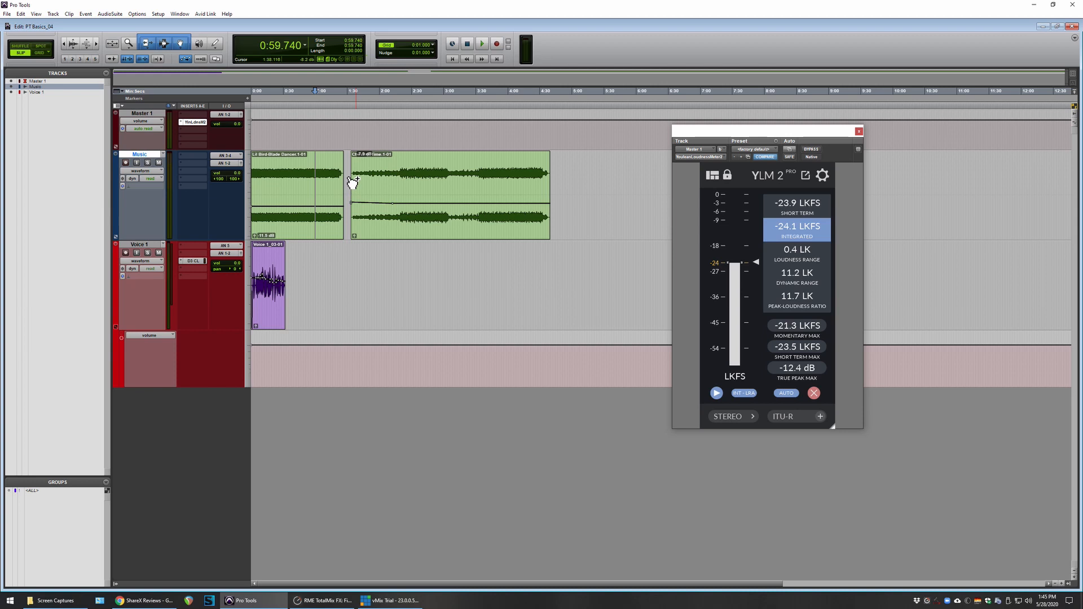
pyautogui.click(450, 204)
pyautogui.click(479, 205)
pyautogui.click(451, 203)
# - Try lowering the Music fader in the Mix window, reset it to 0.0 and close the mixer
pyautogui.hotkey('ctrl', '=')
pyautogui.moveTo(519, 368); pyautogui.dragTo(520, 389)
pyautogui.keyDown('alt'); pyautogui.click(520, 389); pyautogui.keyUp('alt')
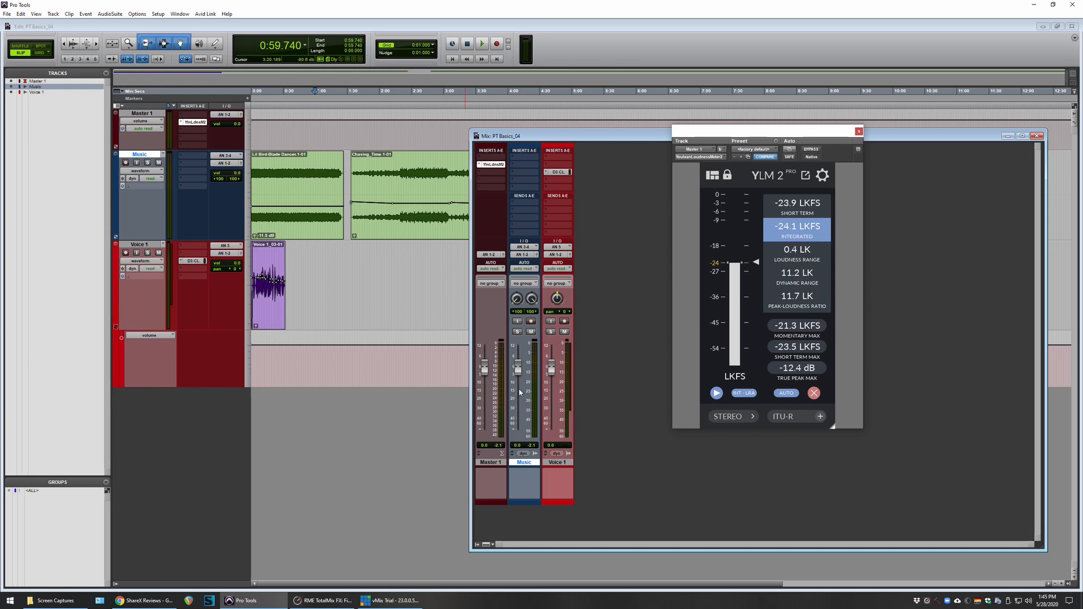
pyautogui.click(1037, 136)
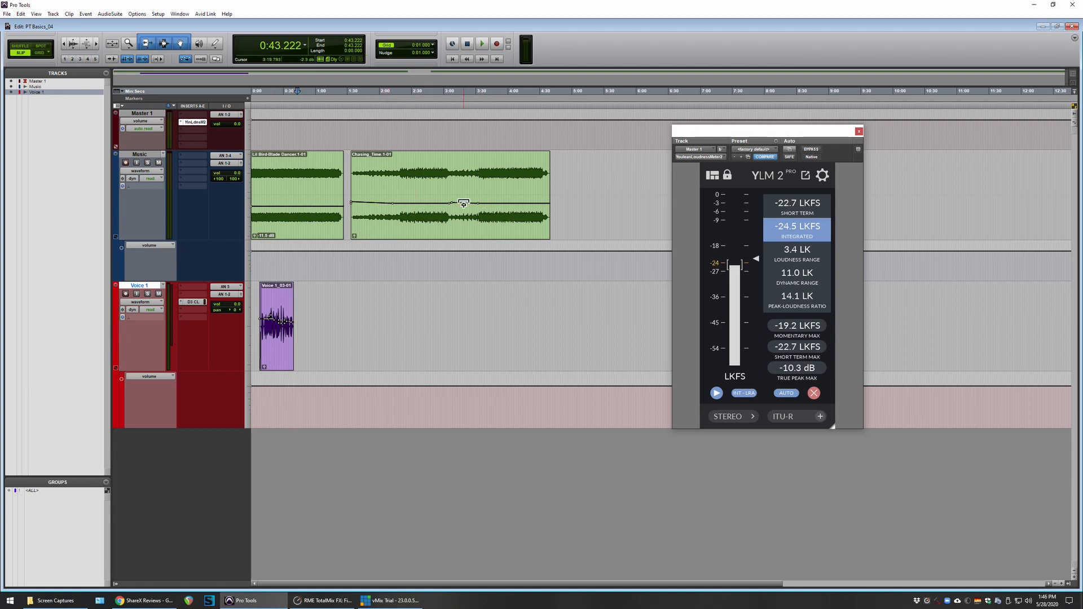
# - Move the Voice 1 clip earlier so that it starts at about 0:04 over the first music clip
pyautogui.click(276, 267)
pyautogui.hotkey('ctrl', ']')
pyautogui.hotkey('ctrl', ']')
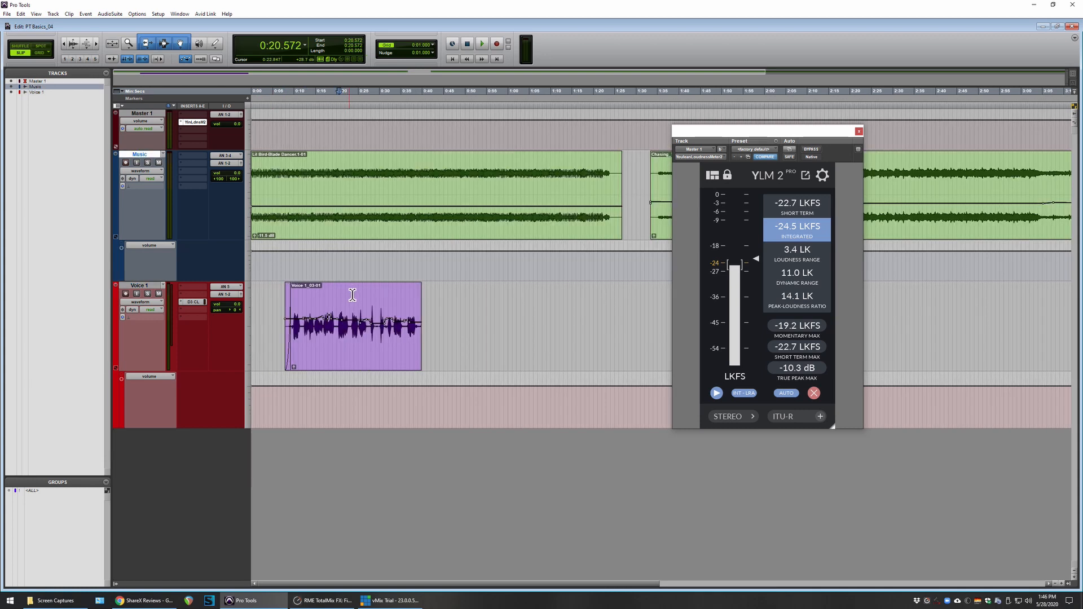
pyautogui.click(269, 286)
pyautogui.moveTo(395, 363); pyautogui.dragTo(355, 362)
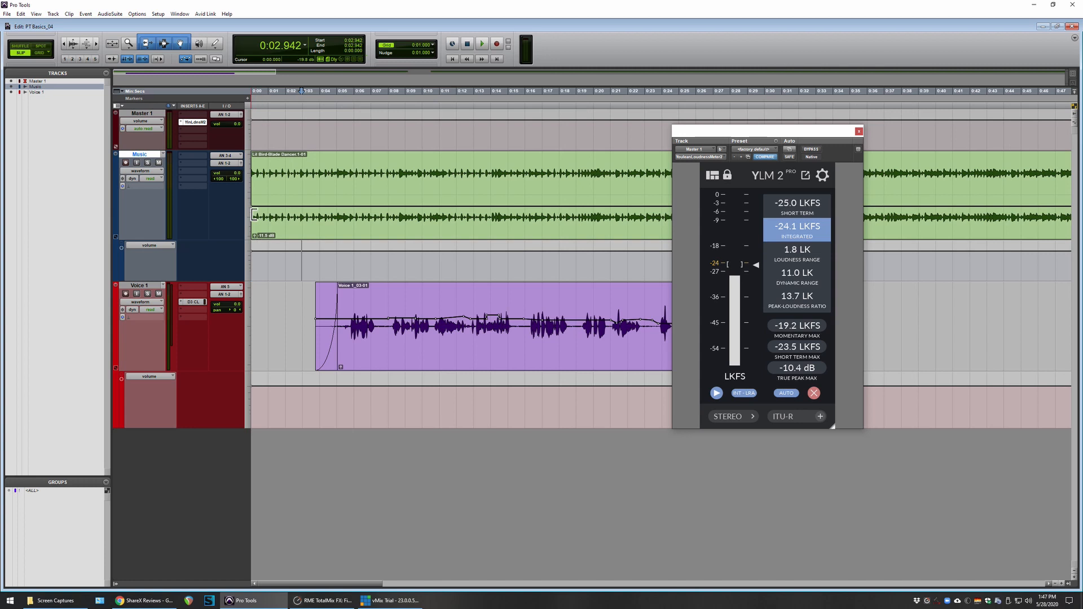
# - Open the Music track's floating output fader, place it by the start of the voice clip and set its automation mode to touch
pyautogui.click(242, 165)
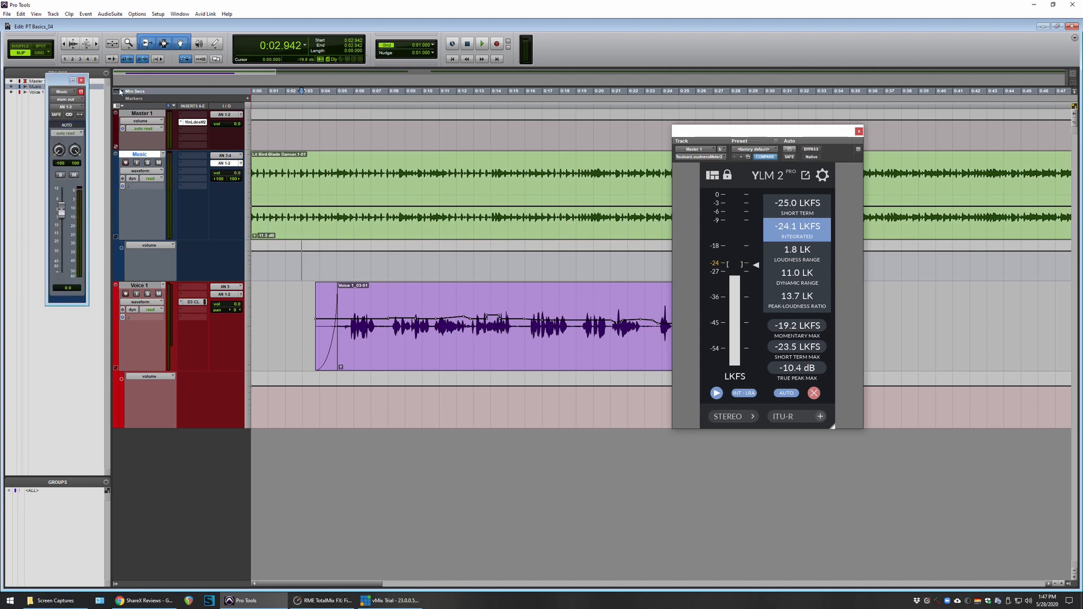
pyautogui.moveTo(65, 80); pyautogui.dragTo(259, 310)
pyautogui.click(242, 164)
pyautogui.click(242, 164)
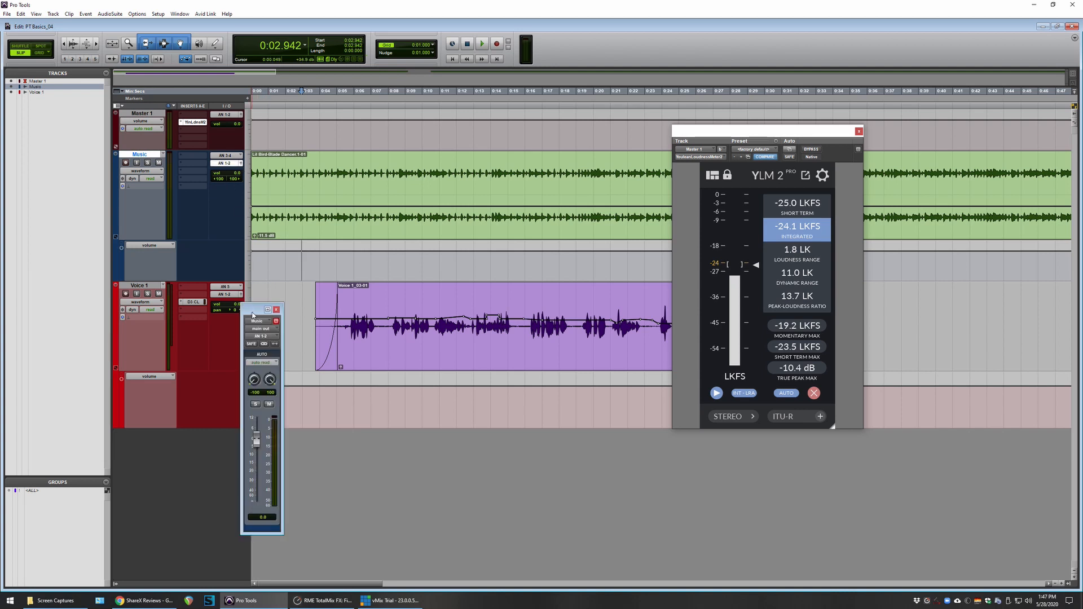
pyautogui.moveTo(253, 315); pyautogui.dragTo(269, 301)
pyautogui.click(284, 348)
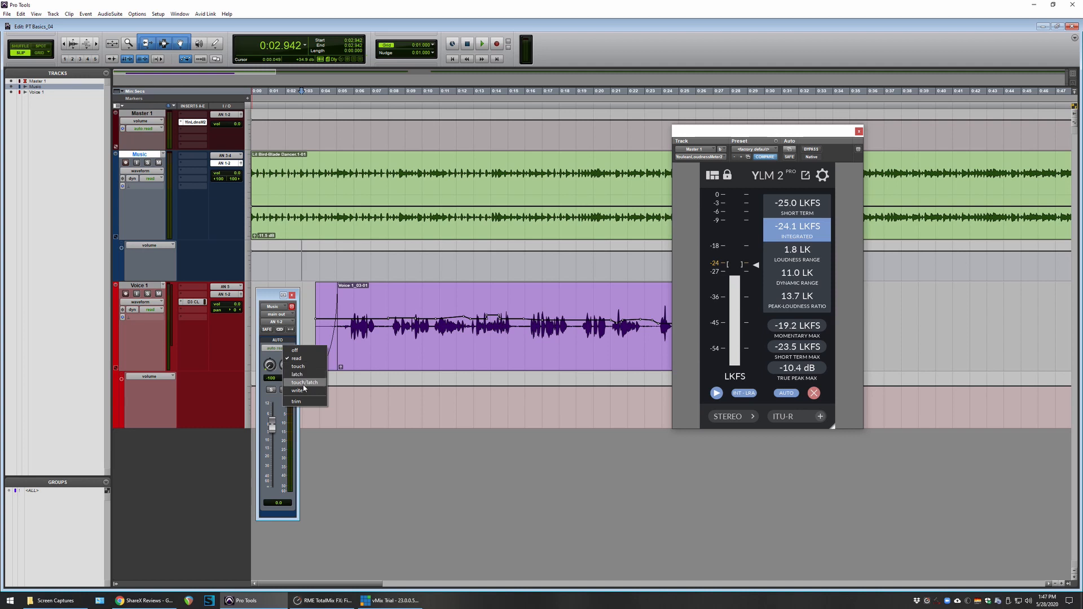
pyautogui.click(299, 366)
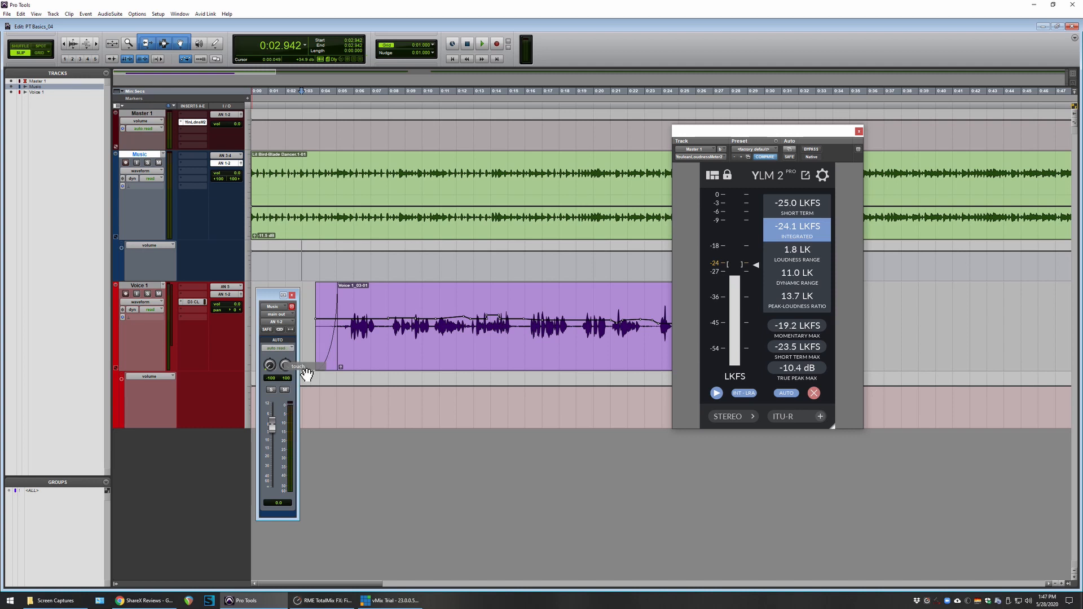
# - Play from the session start and record Music fader automation, dipping to around -12 dB beneath the voice and raising it after the speech
pyautogui.click(290, 268)
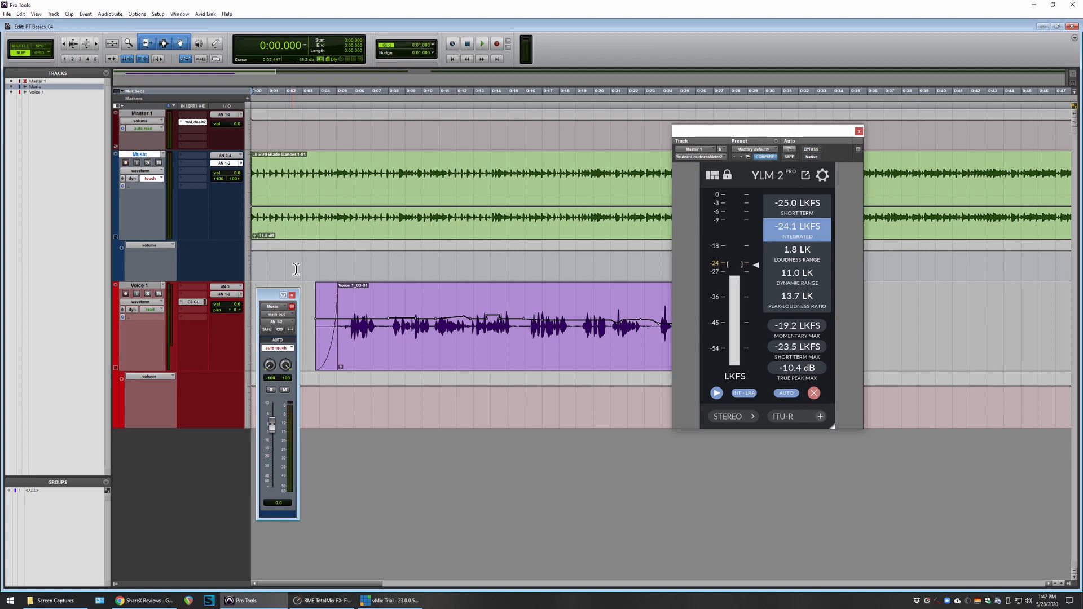
pyautogui.press('space')
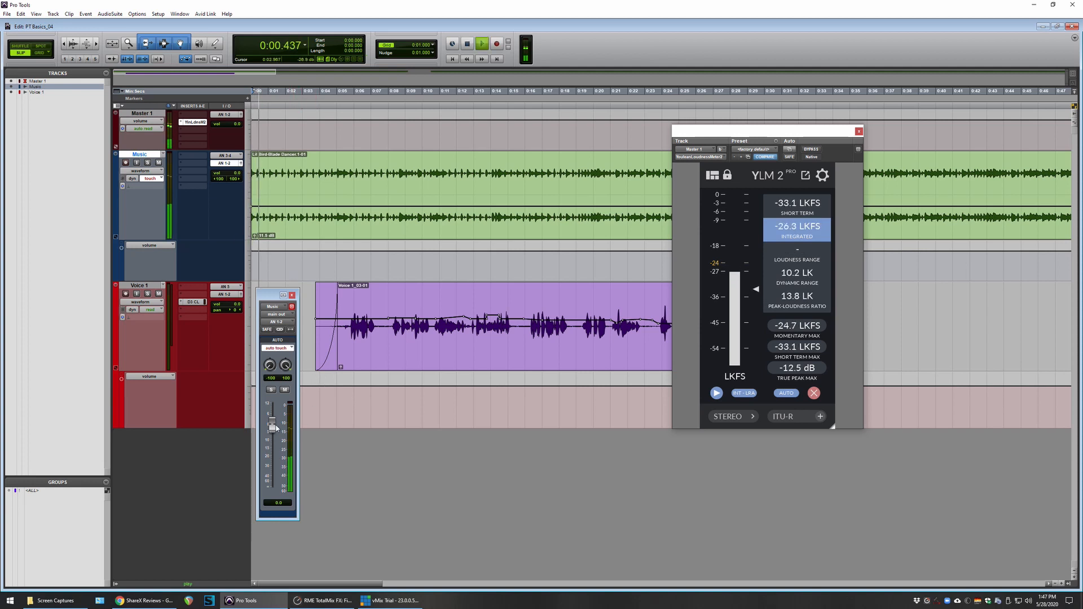
pyautogui.moveTo(273, 427); pyautogui.dragTo(278, 442)
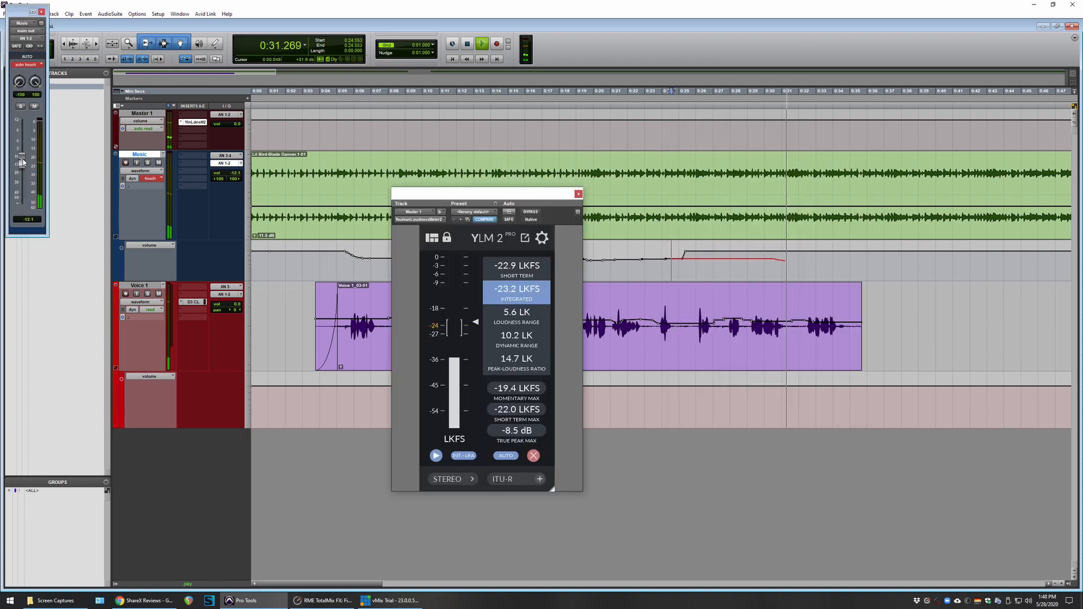
pyautogui.moveTo(23, 158)
pyautogui.mouseDown()
pyautogui.moveTo(23, 168)
pyautogui.moveTo(27, 144)
pyautogui.mouseUp()
pyautogui.press('space')
# - Check the Music volume automation near the end of the voice clip and delete the automation points between about 0:35 and 0:39
pyautogui.click(835, 266)
pyautogui.click(850, 264)
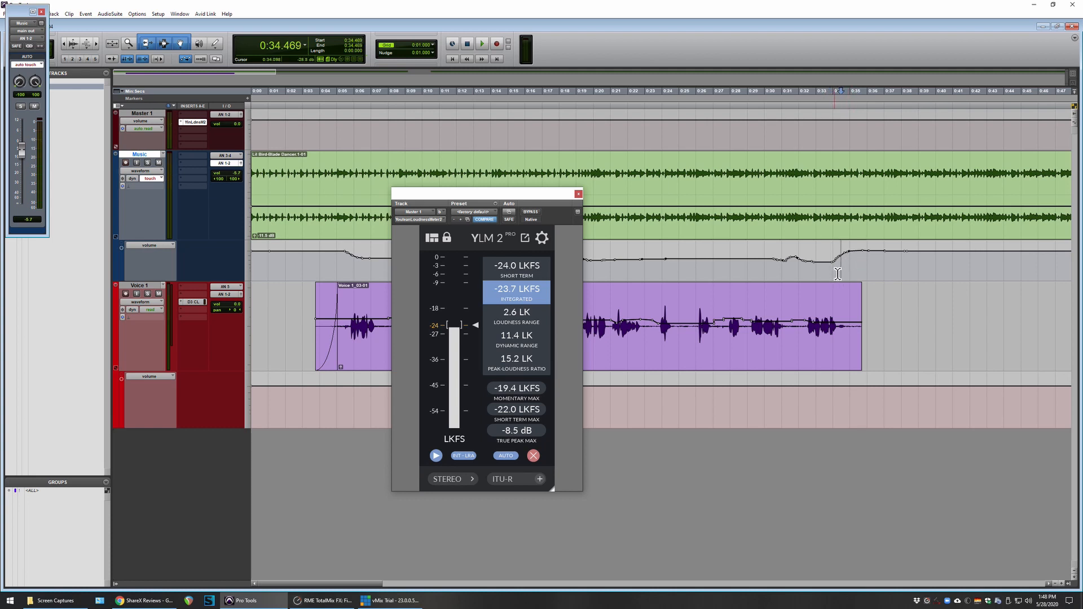
pyautogui.click(819, 276)
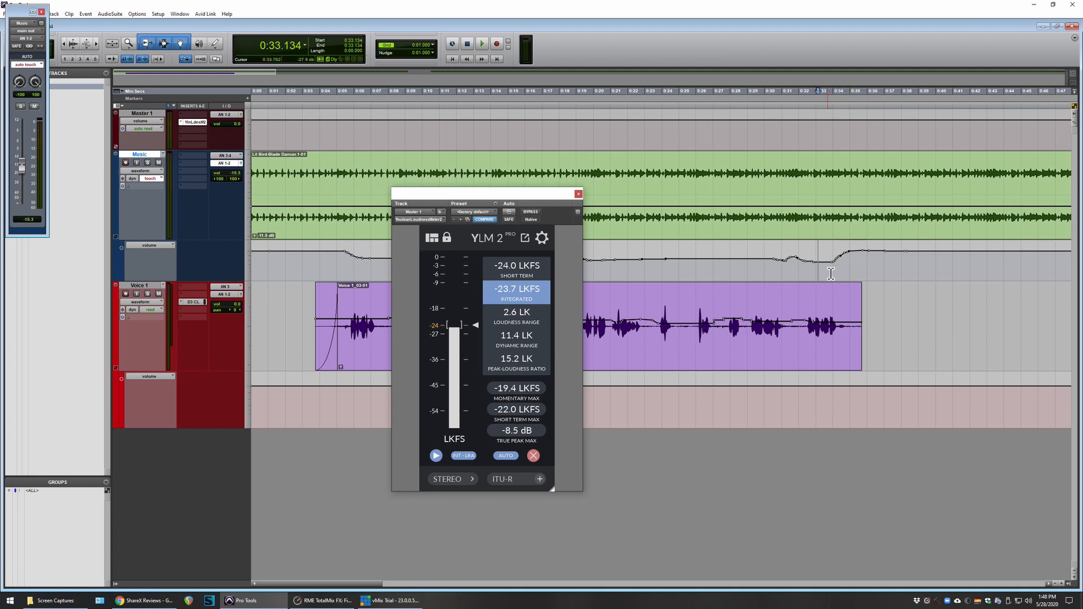
pyautogui.moveTo(919, 258); pyautogui.dragTo(856, 263)
pyautogui.press('Delete')
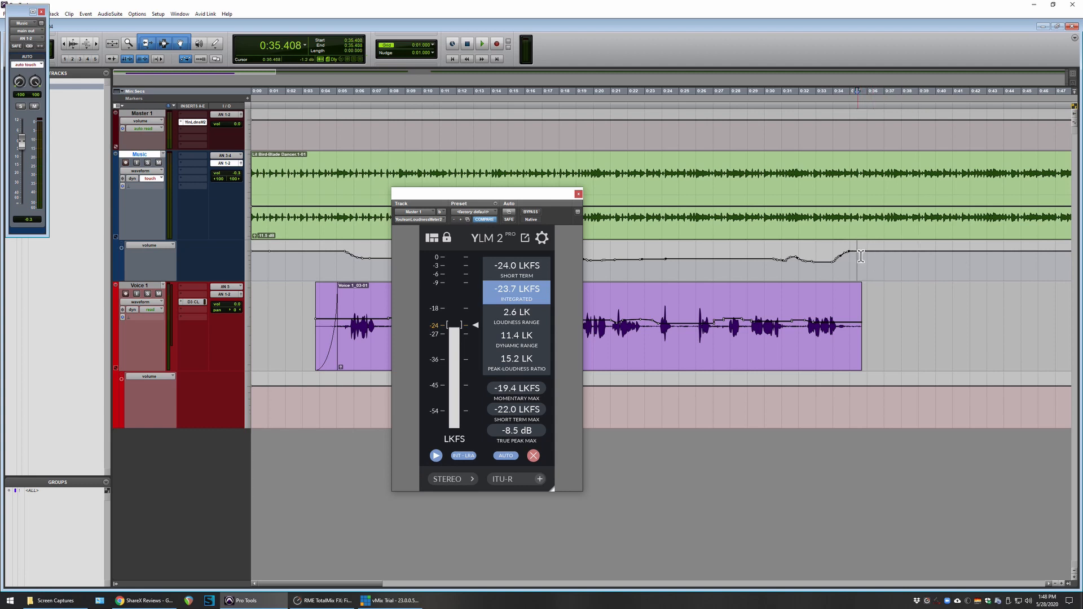
pyautogui.click(857, 251)
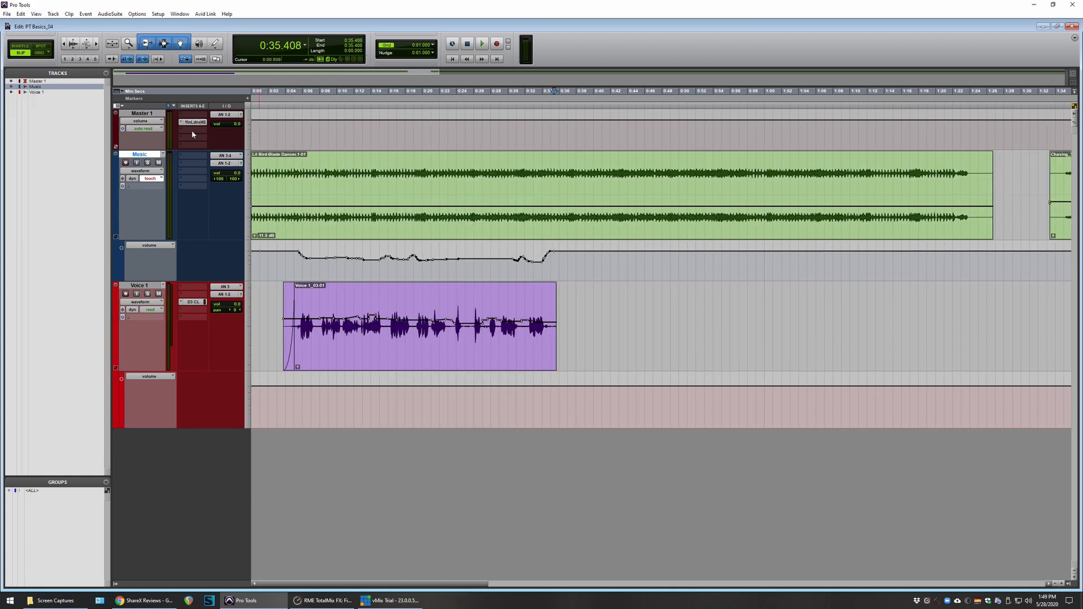
pyautogui.click(195, 122)
pyautogui.click(195, 122)
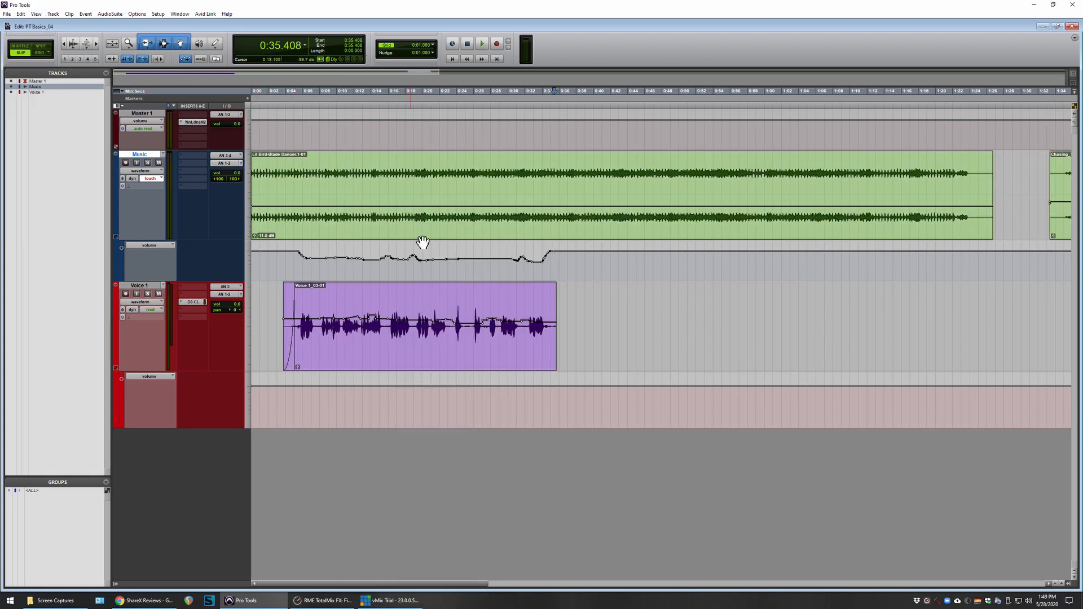